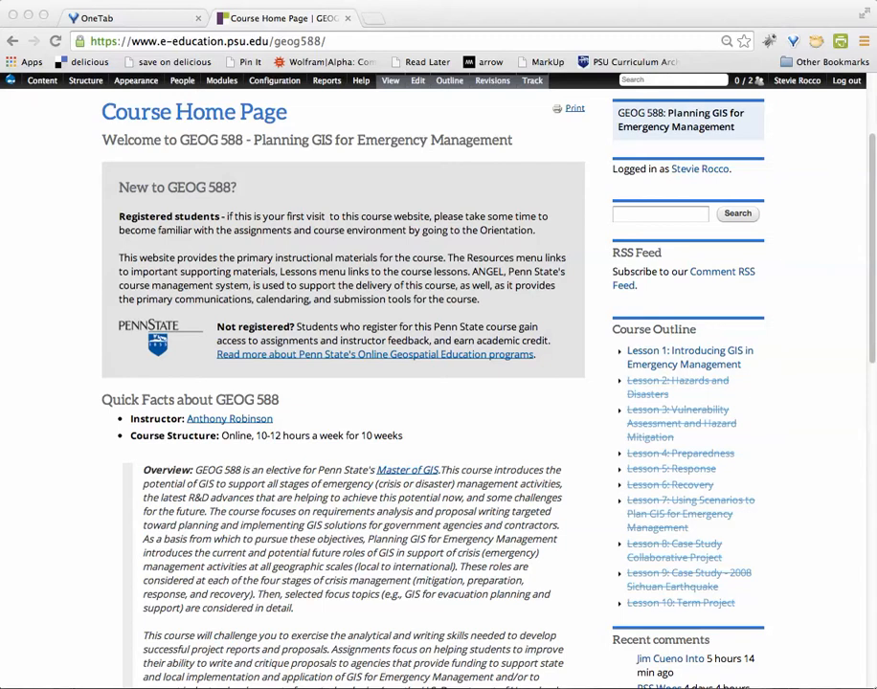
Open the Course Home Page for editing and add a blank line below the "Quick Facts about GEOG 588" heading.
click(622, 488)
mouse_move(873, 685)
mouse_down()
mouse_move(637, 640)
mouse_move(543, 555)
mouse_move(341, 460)
mouse_move(334, 396)
mouse_move(331, 421)
mouse_move(623, 646)
mouse_move(742, 685)
mouse_move(874, 687)
mouse_up()
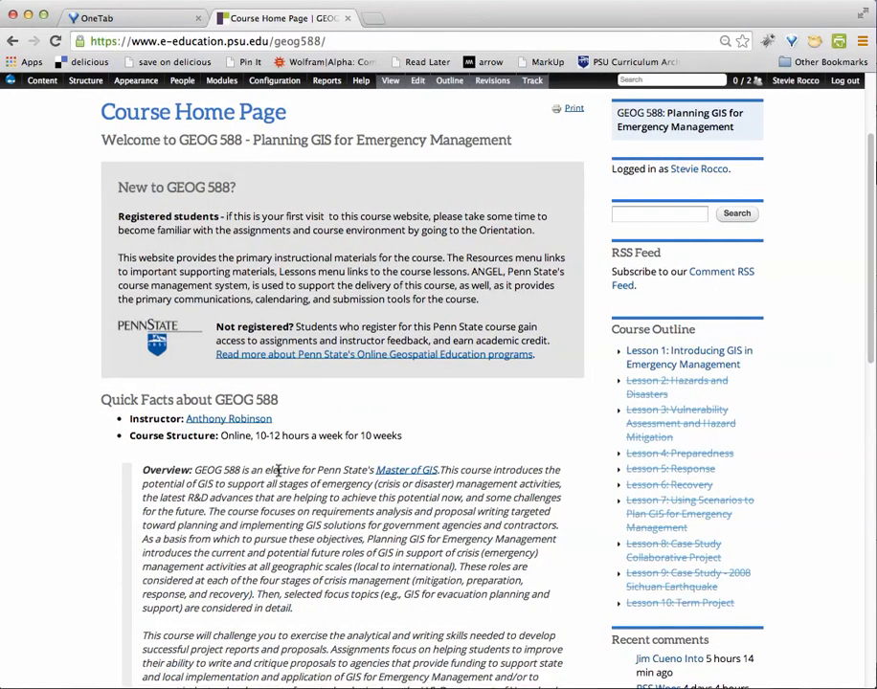
scroll(277, 470, up, 3)
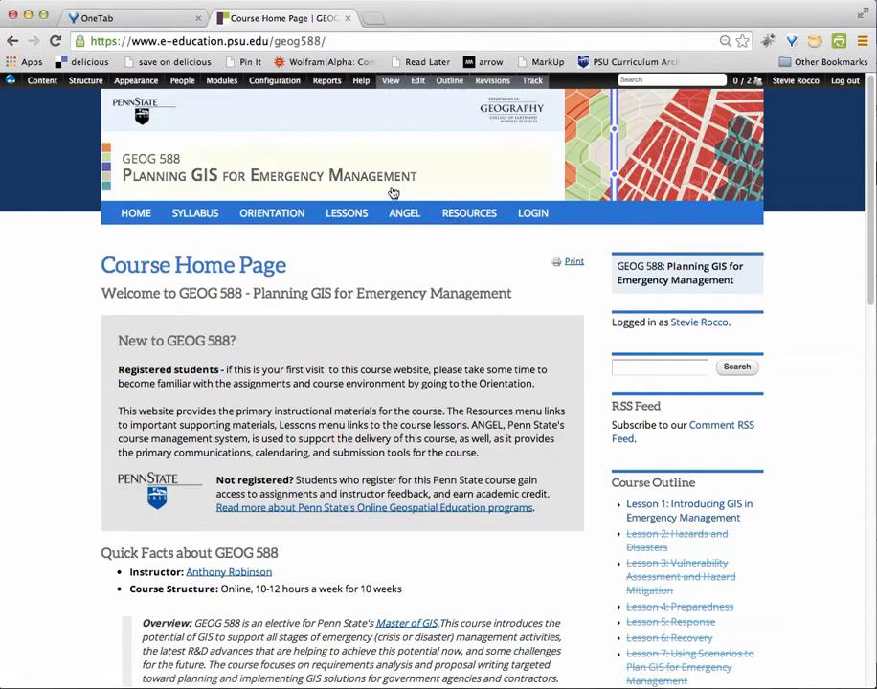
click(418, 81)
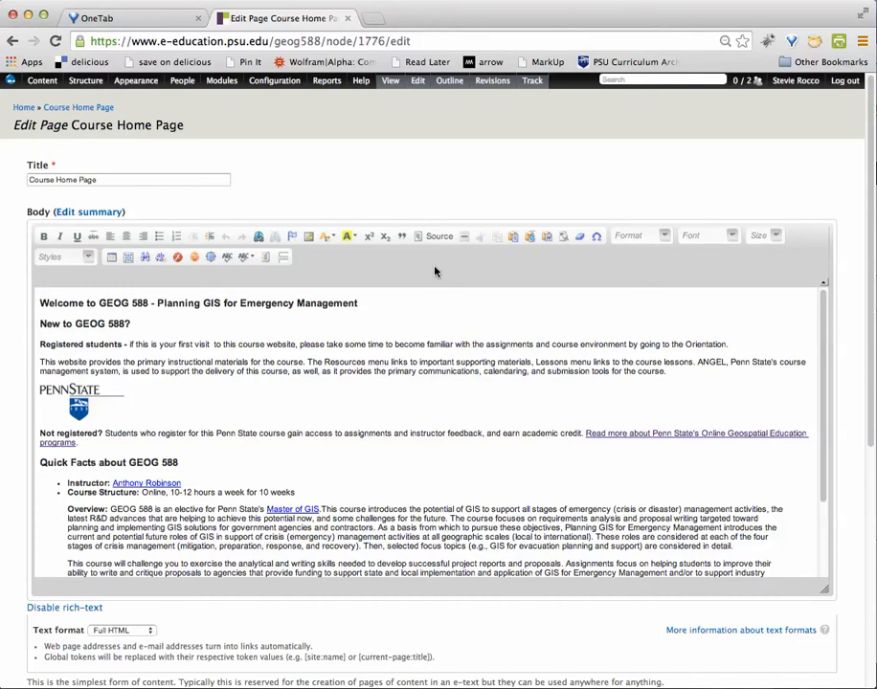
click(261, 469)
key(Return)
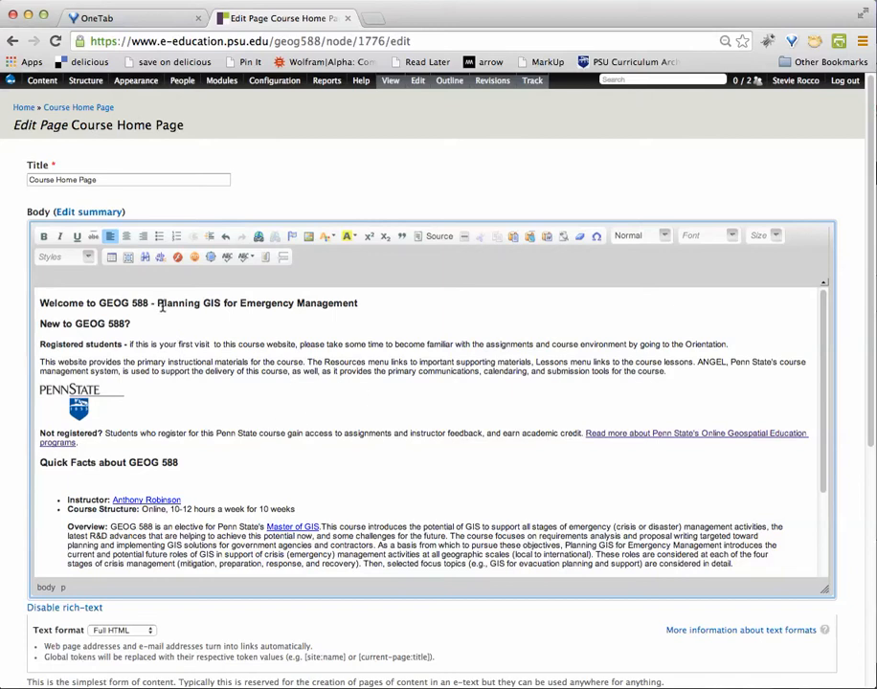
Examine the page title and the welcome heading in the body by highlighting their text.
drag(247, 179, 32, 184)
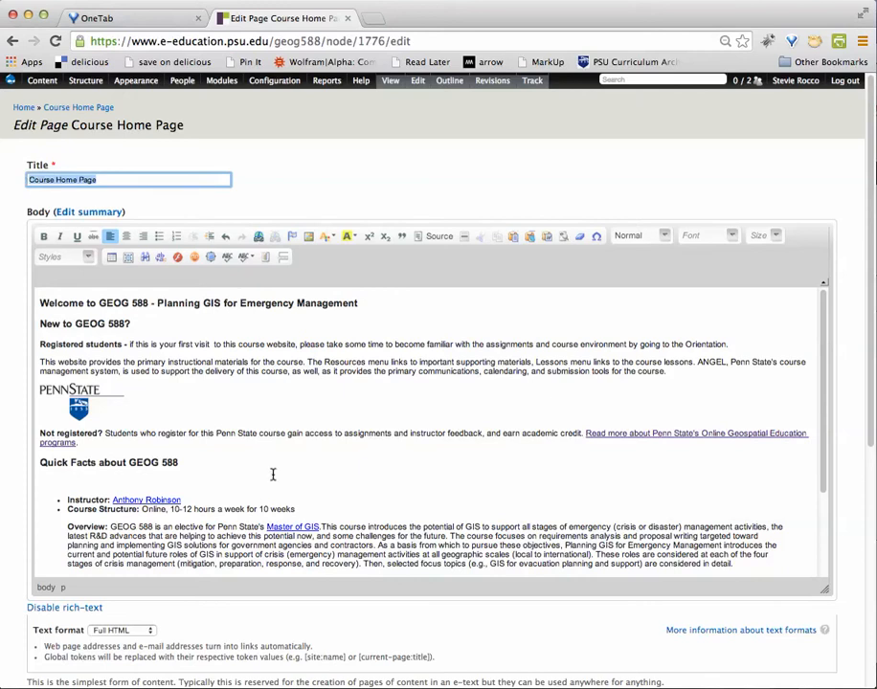
click(227, 303)
drag(57, 304, 315, 303)
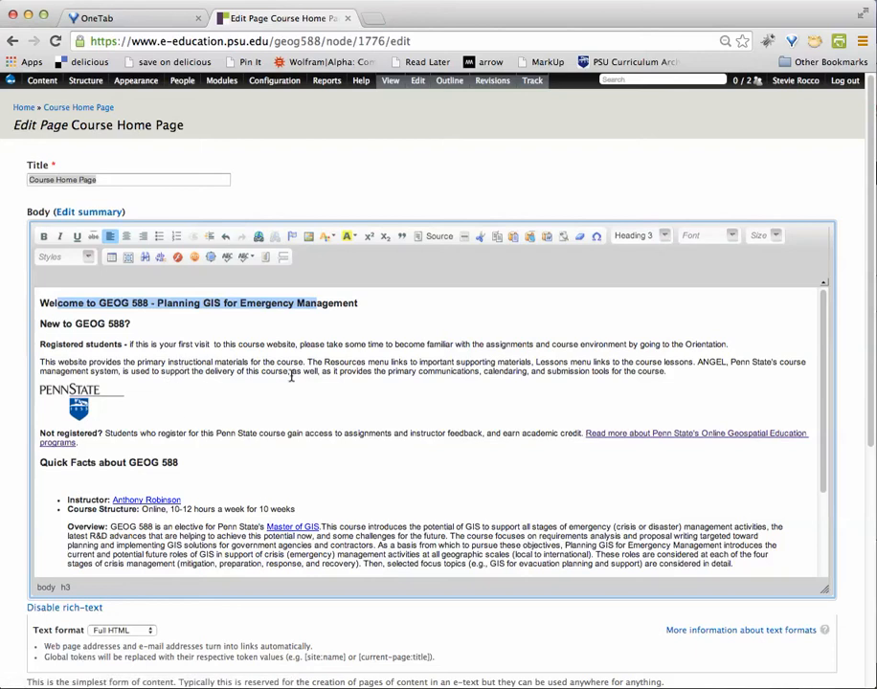
click(330, 365)
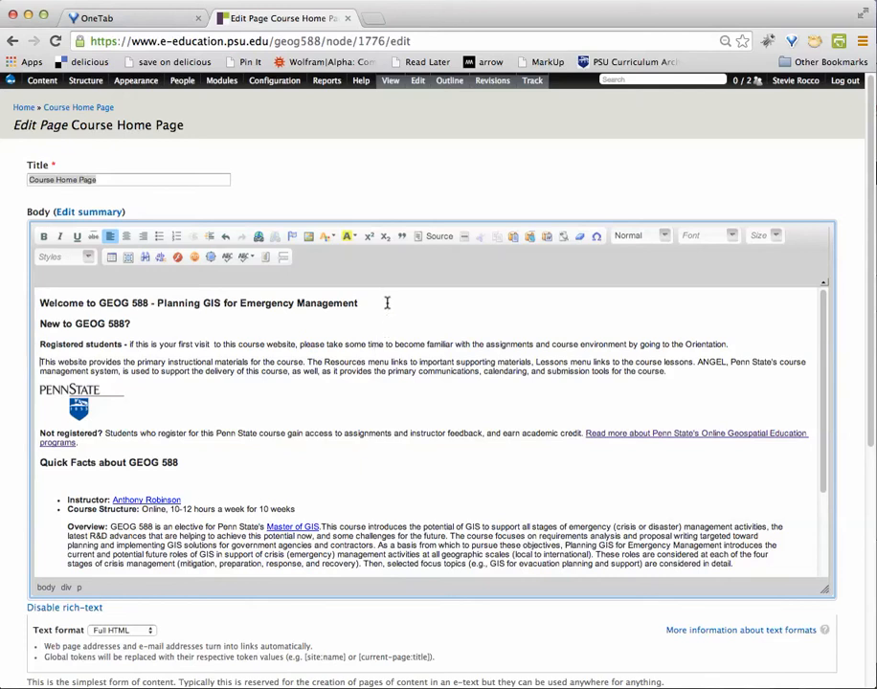
Inspect the body's HTML source, highlighting the box-note div and its contents, and return to the rich-text view.
click(436, 237)
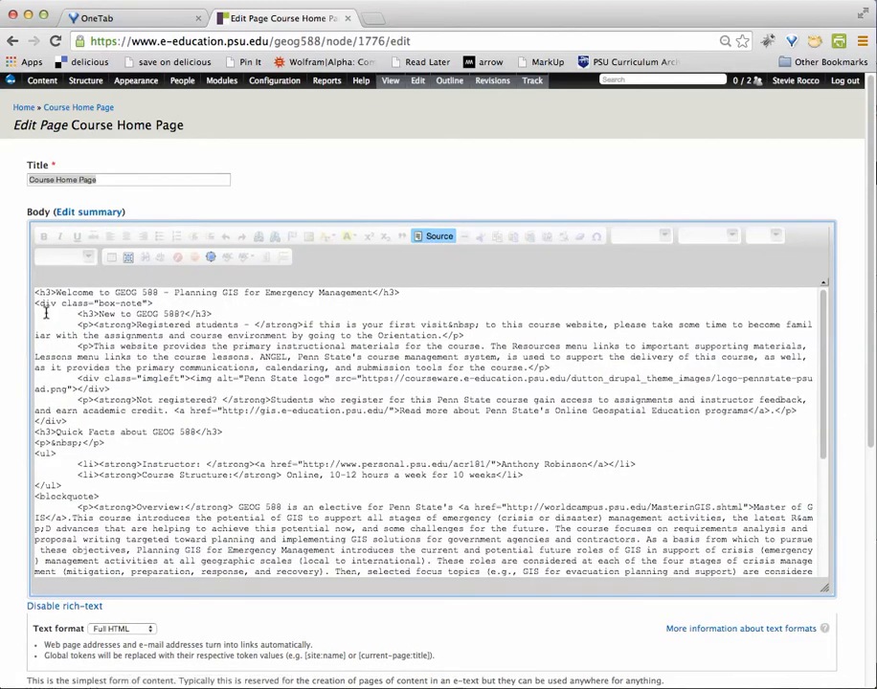
drag(35, 303, 152, 303)
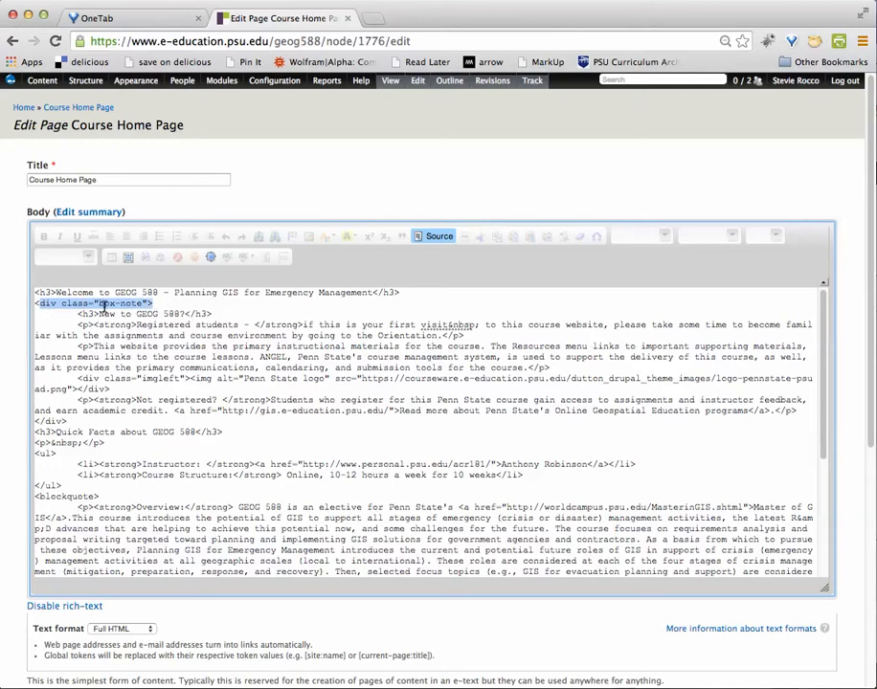
drag(67, 422, 34, 306)
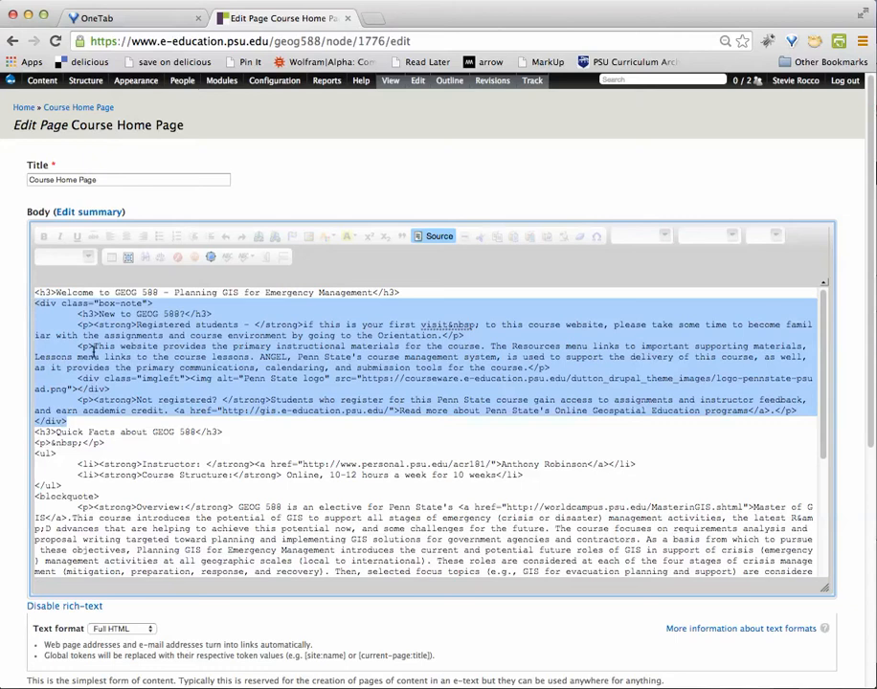
click(186, 433)
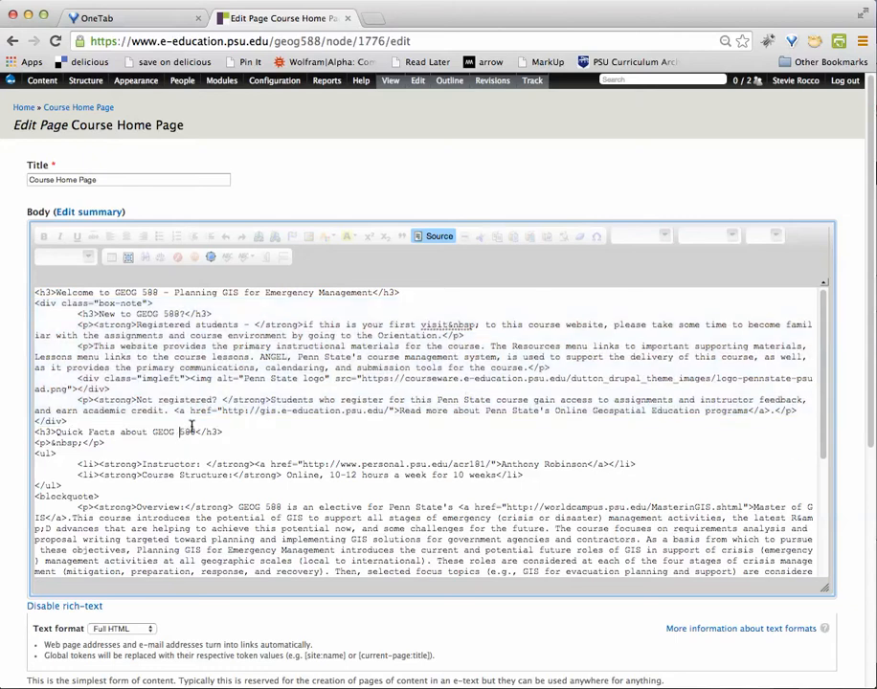
click(438, 235)
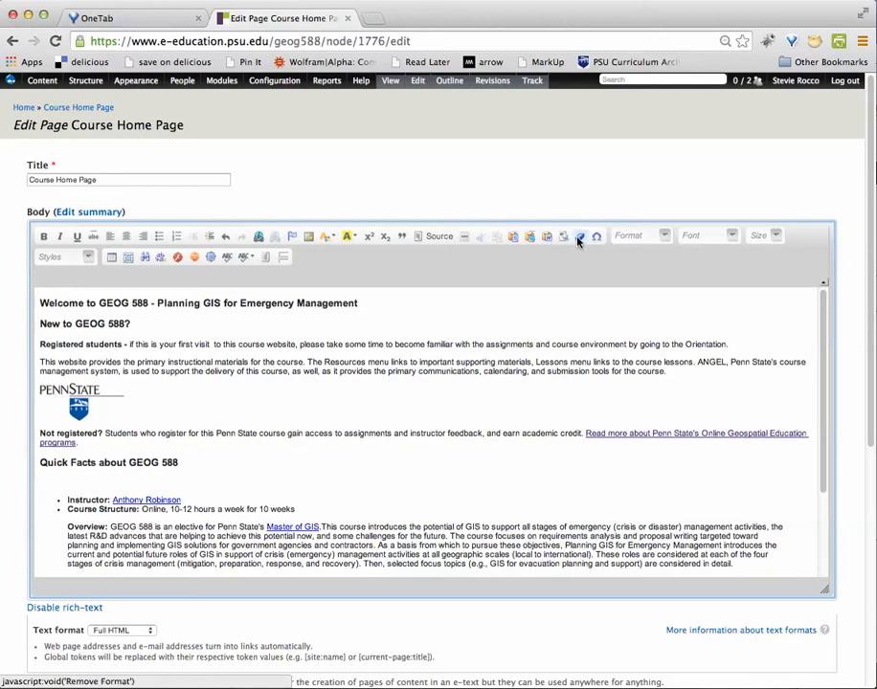
Browse the paragraph formats and apply Heading 3 to the welcome heading in the body.
click(665, 237)
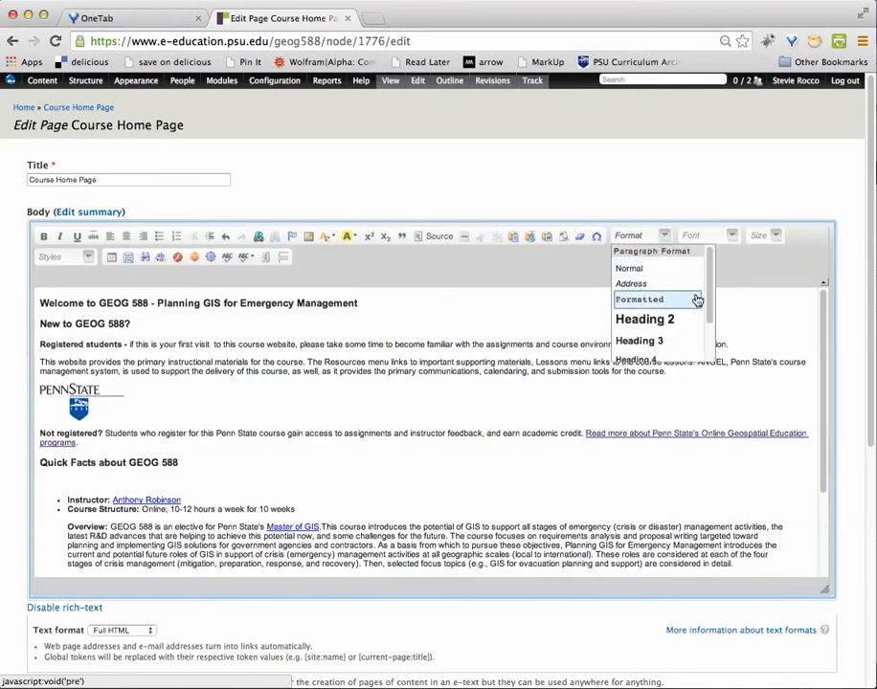
drag(711, 307, 711, 341)
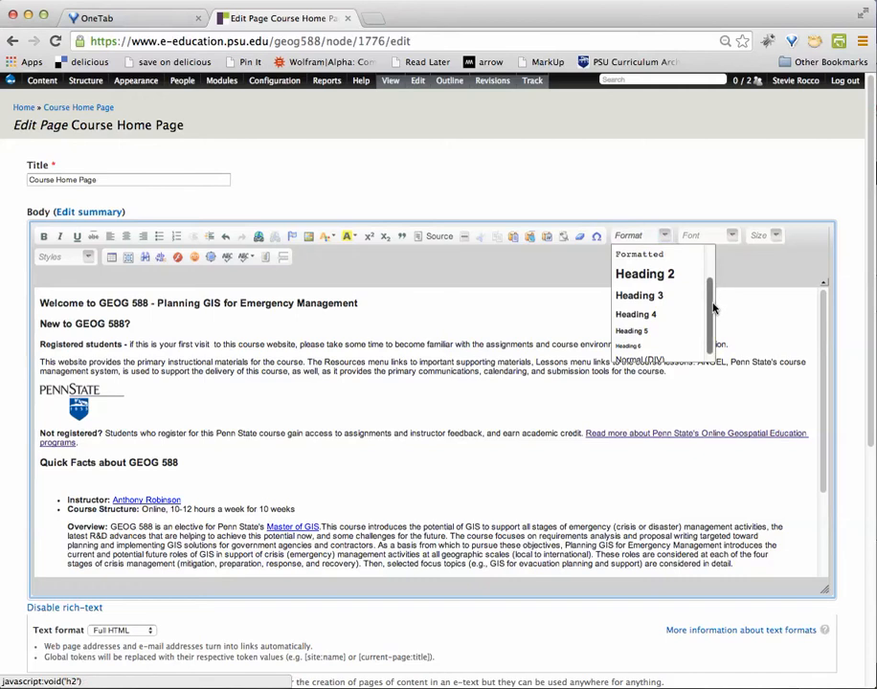
scroll(699, 278, up, 3)
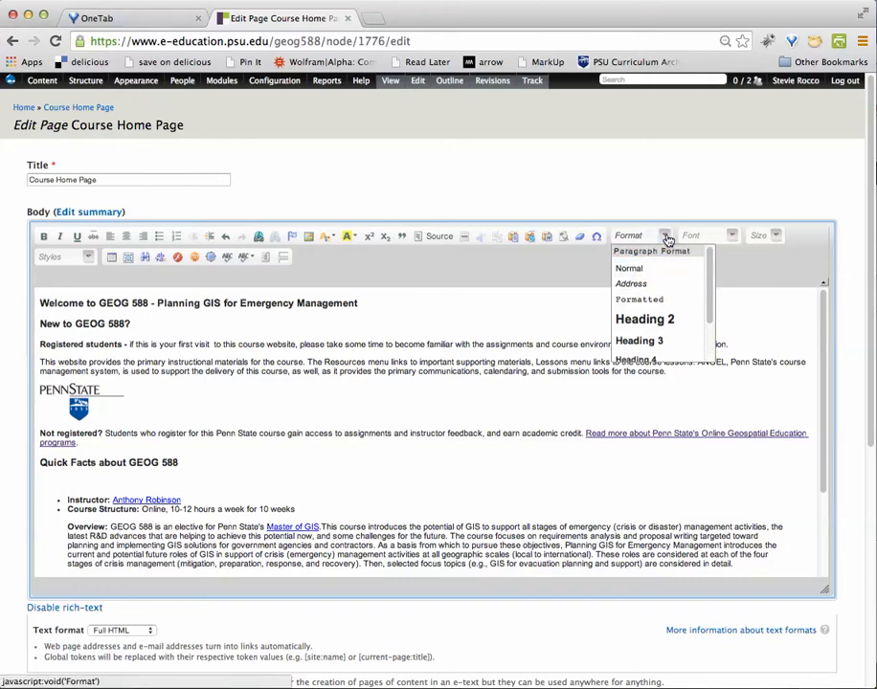
click(638, 341)
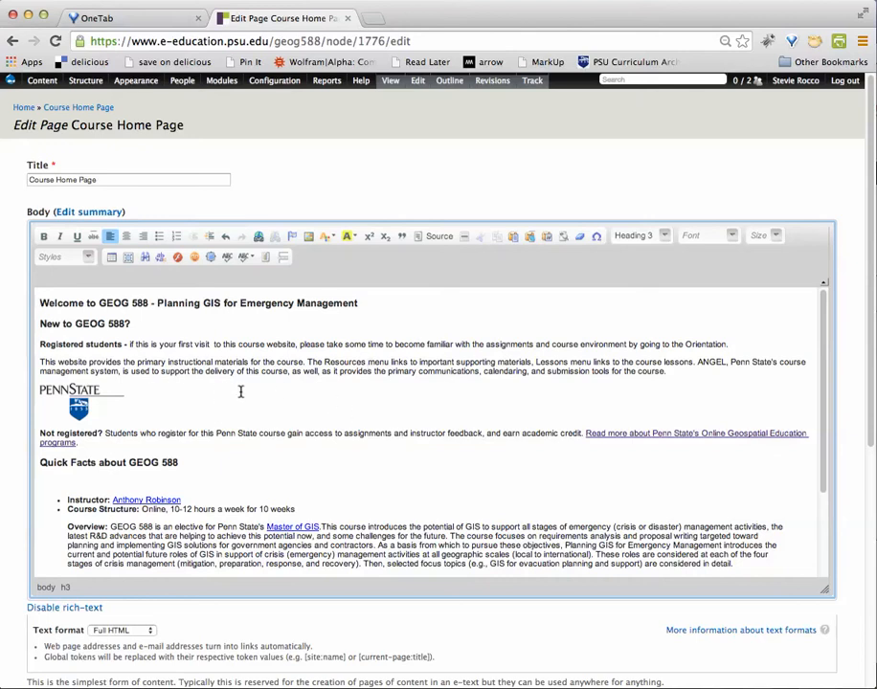
Review the inline styles offered for body text without applying any.
click(85, 260)
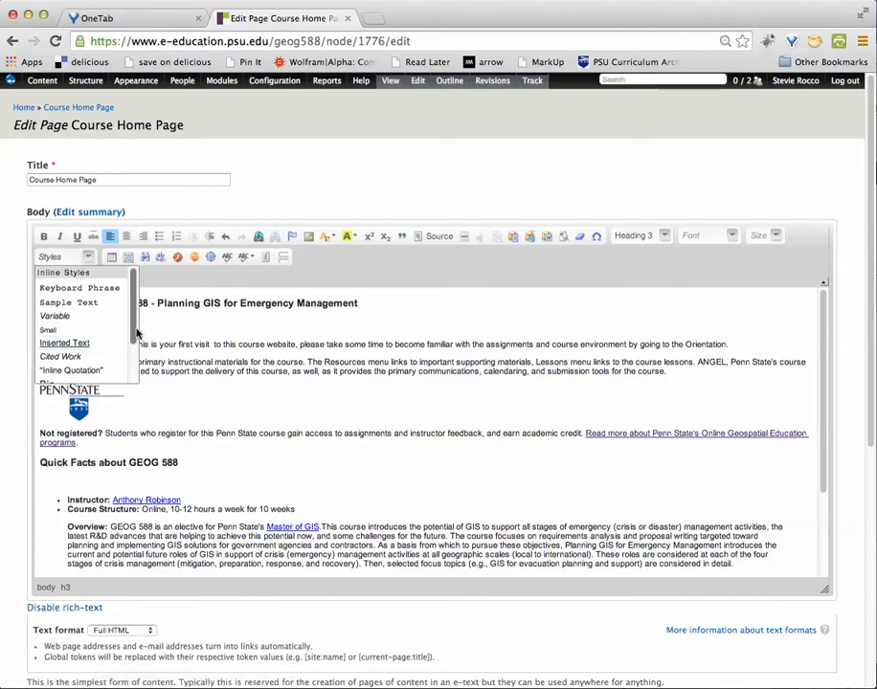
drag(136, 333, 136, 373)
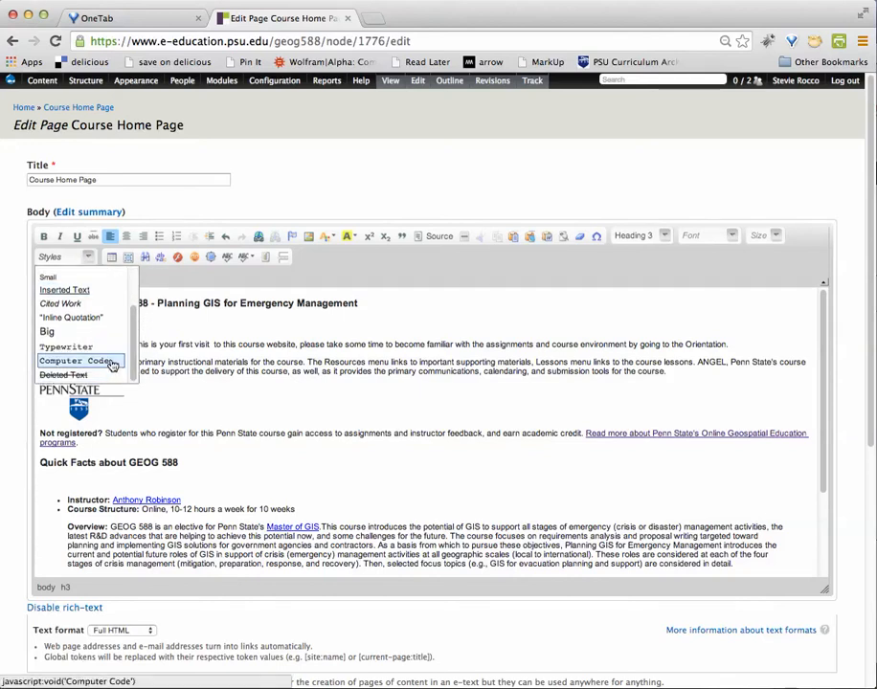
click(89, 260)
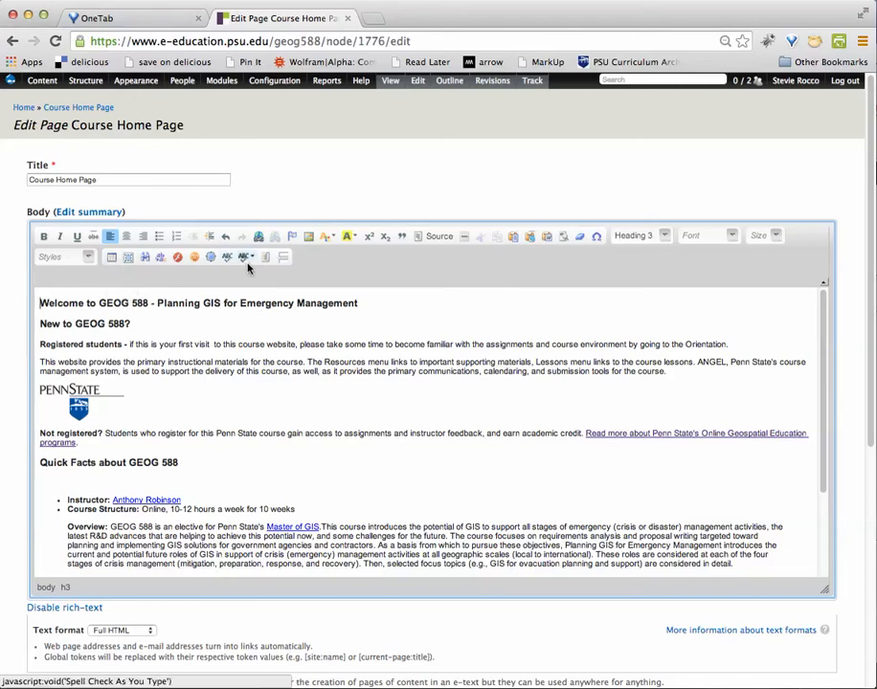
Insert the "Data Table Top Row Header Only" content template on the blank line below the Quick Facts heading.
click(189, 480)
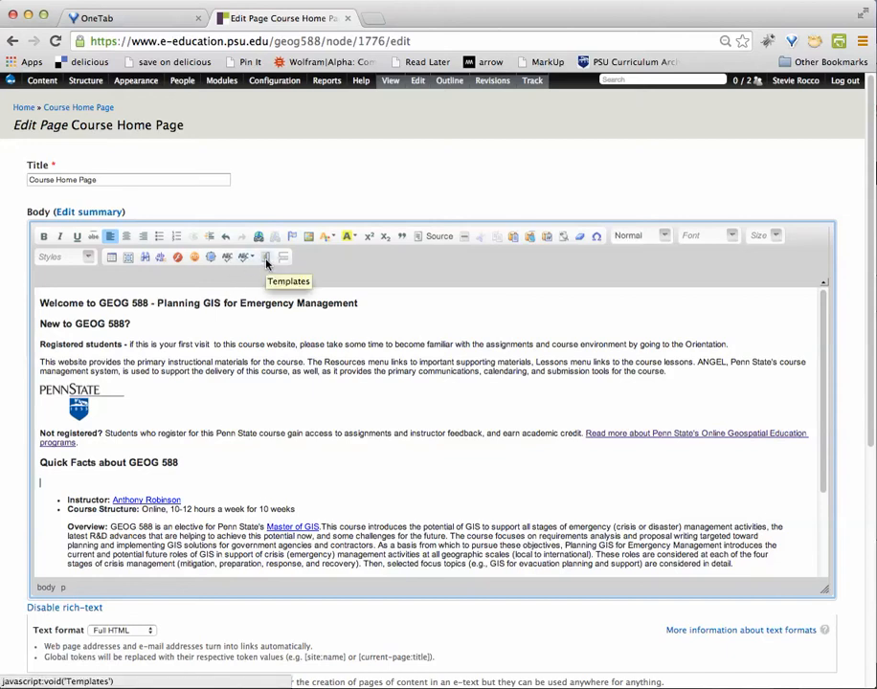
click(267, 259)
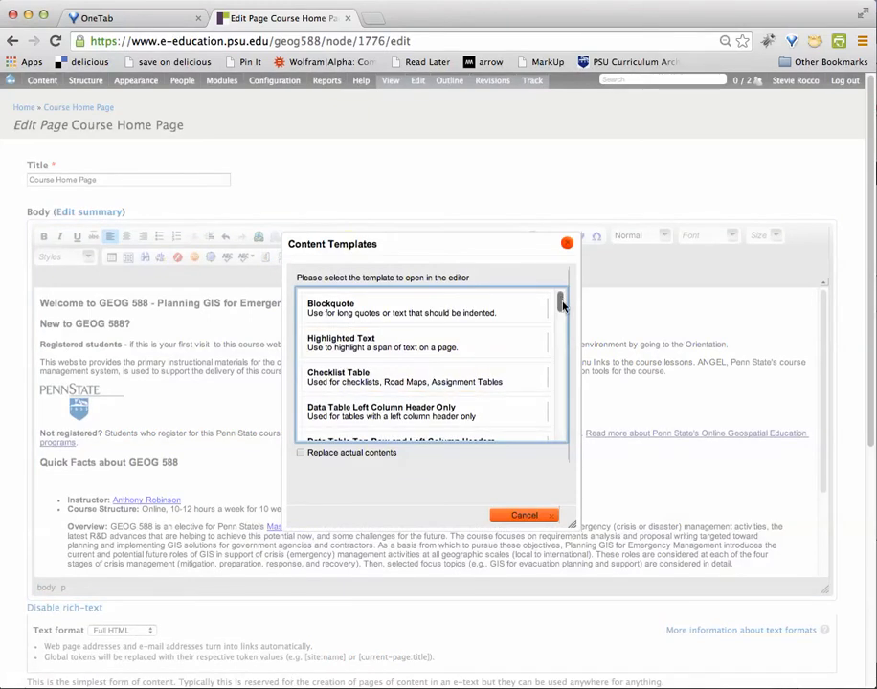
drag(562, 304, 562, 313)
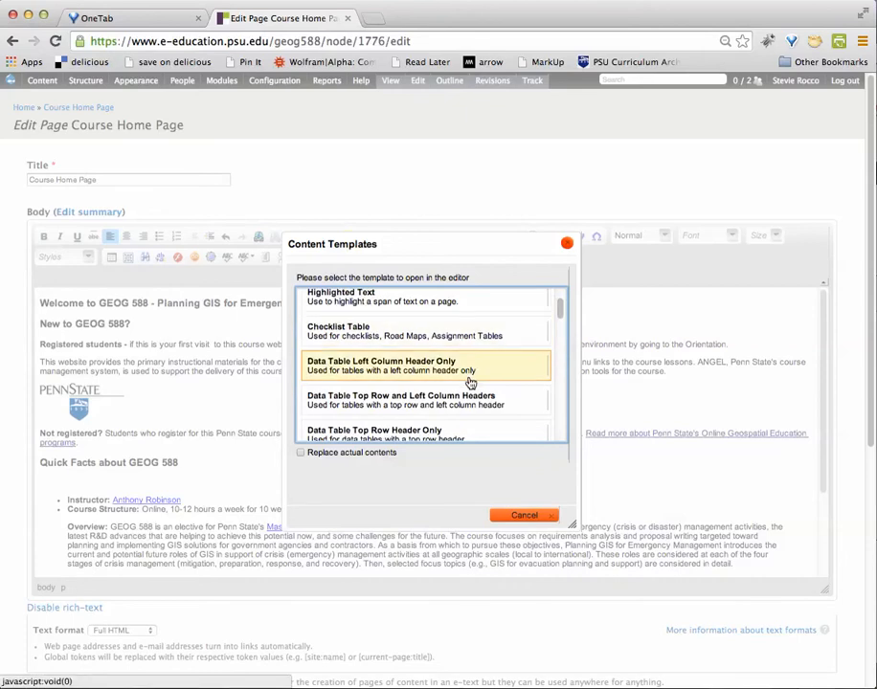
scroll(470, 383, down, 2)
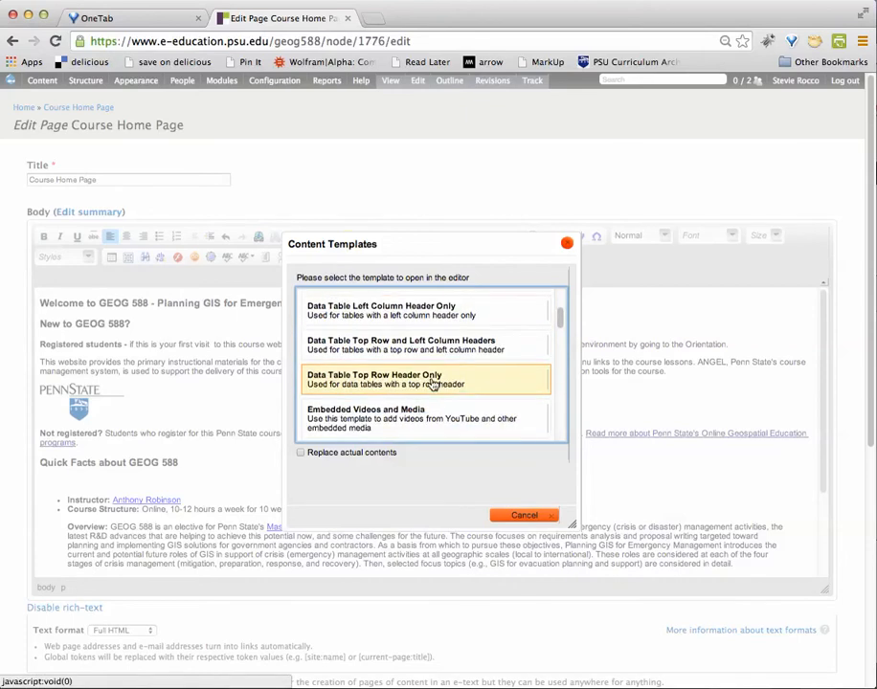
click(432, 382)
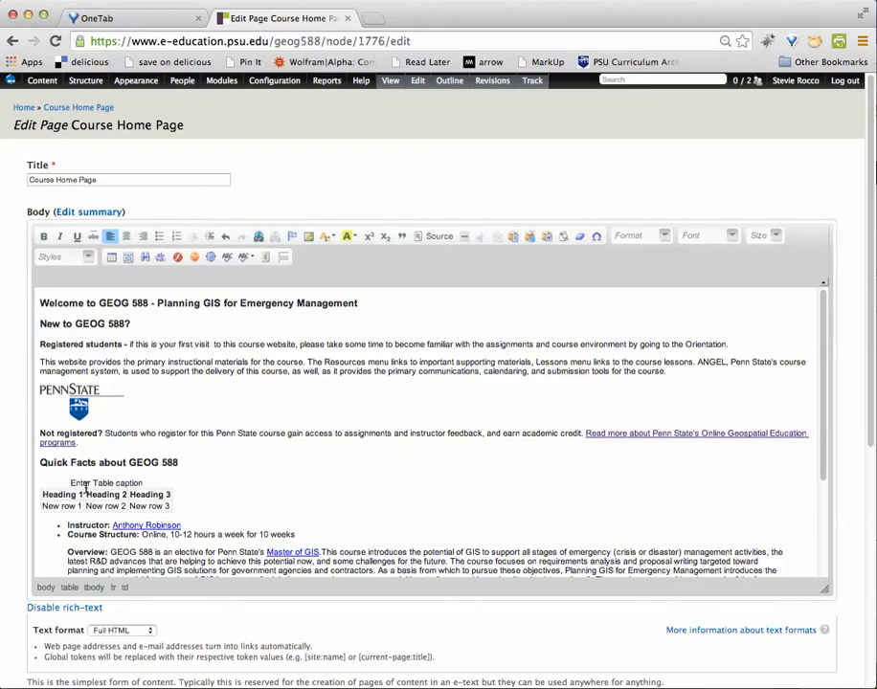
Insert a row after the table's "New row" line and delete the Heading 3 column.
right_click(158, 508)
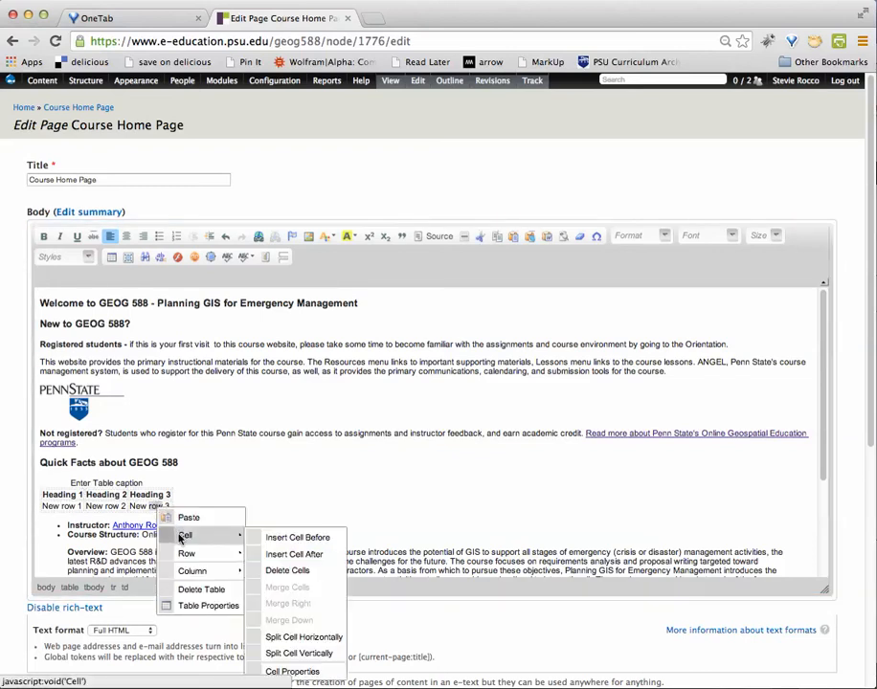
mouse_move(190, 555)
click(273, 571)
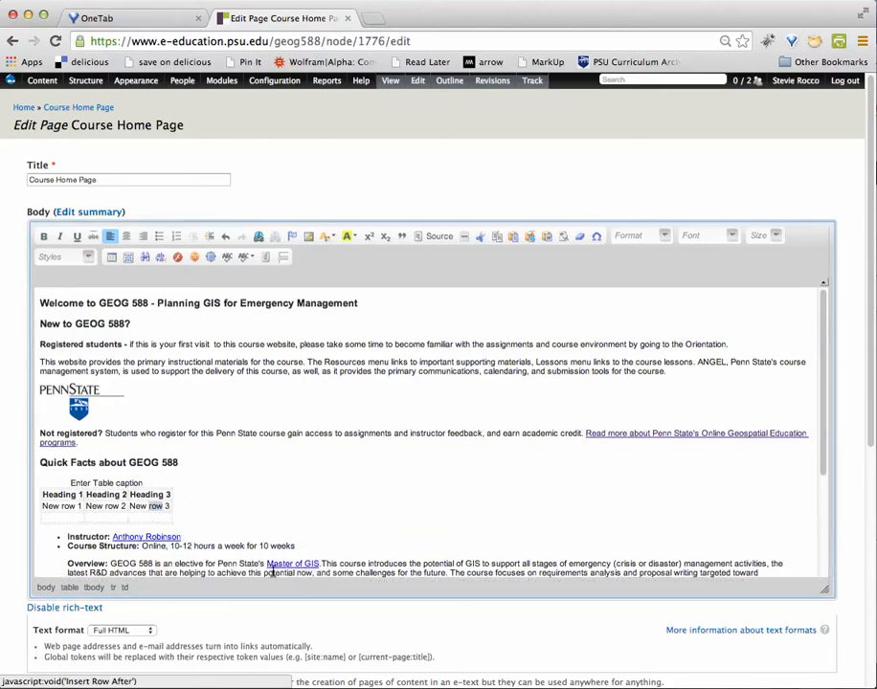
right_click(142, 497)
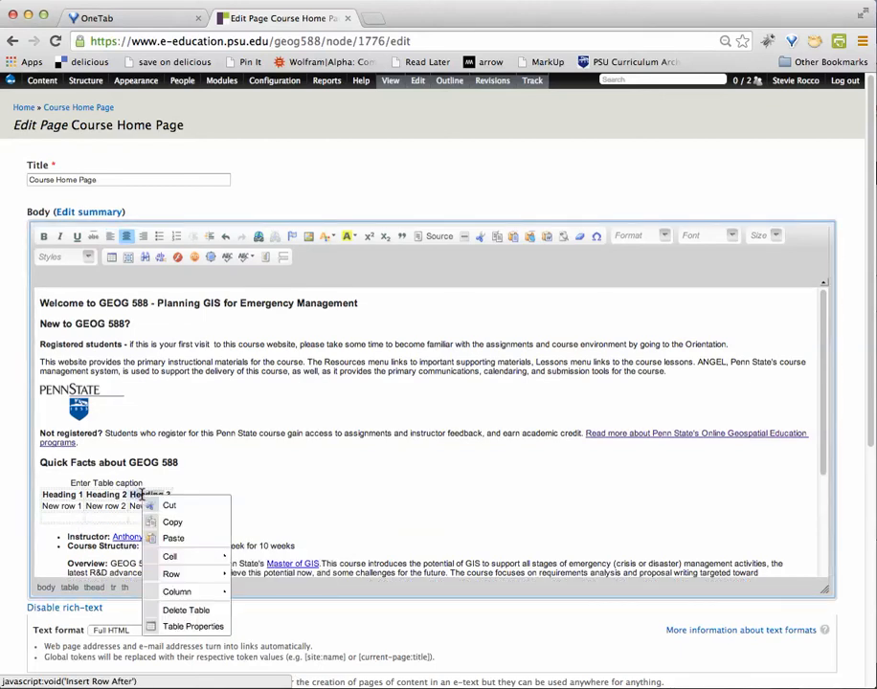
mouse_move(169, 592)
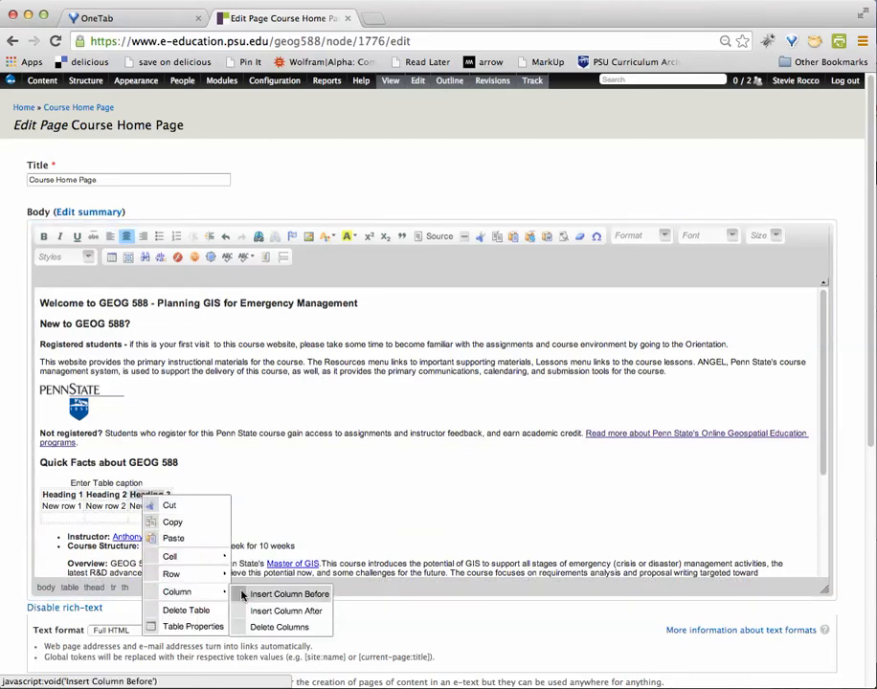
click(249, 613)
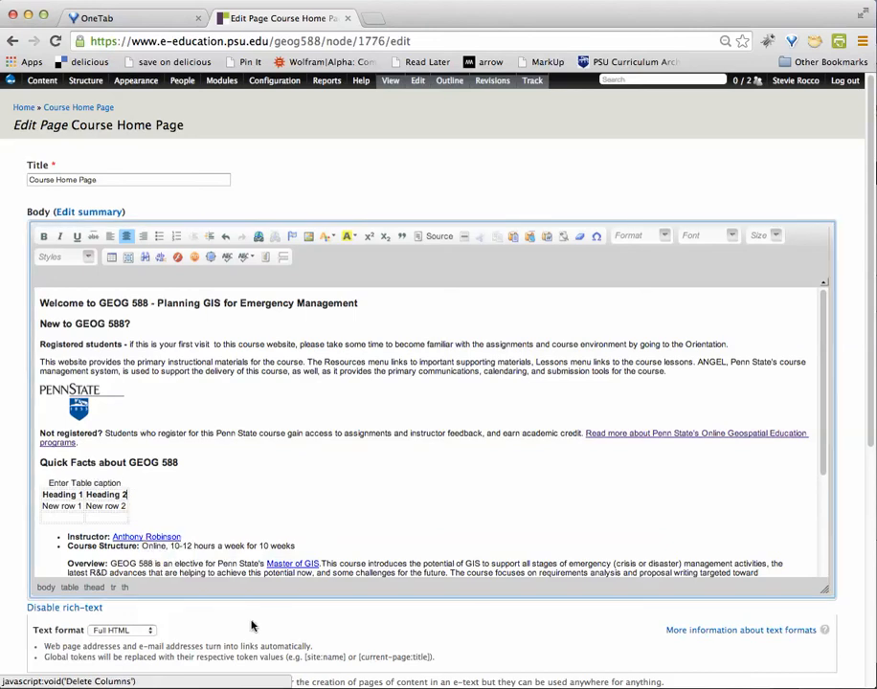
Delete the whole table and leave an empty line below the Quick Facts heading.
right_click(81, 501)
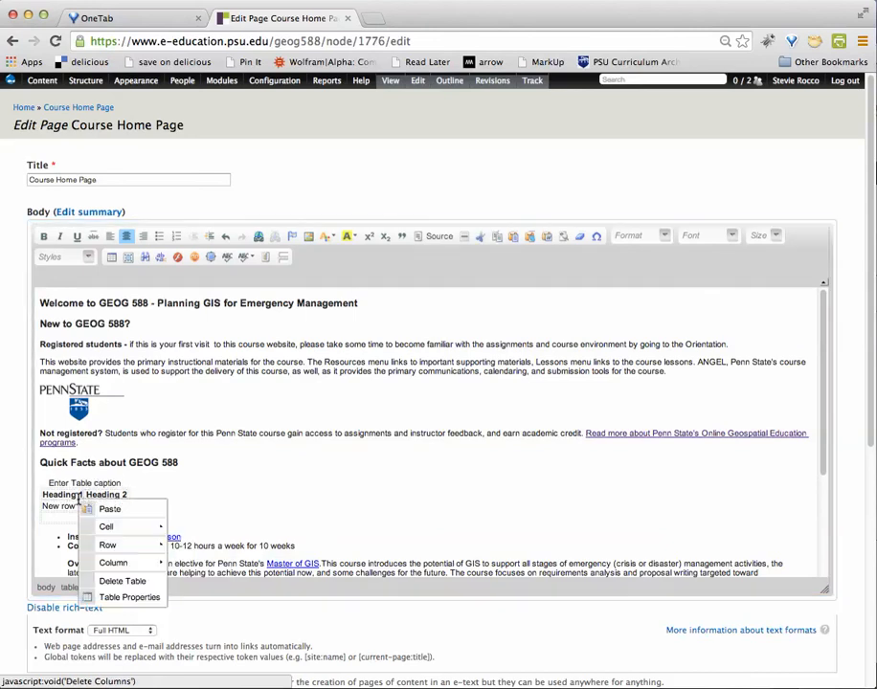
click(116, 580)
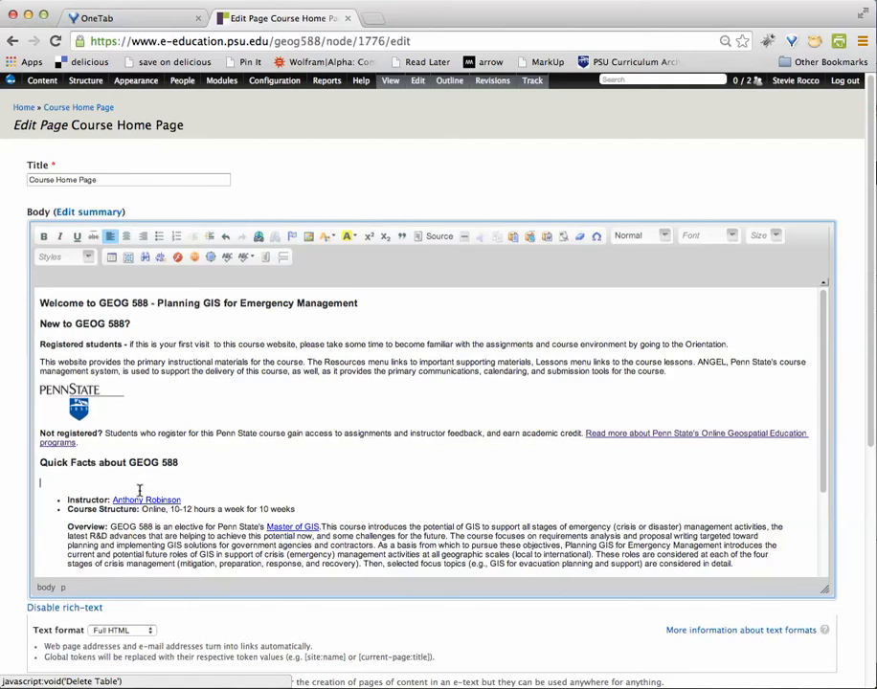
key(BackSpace)
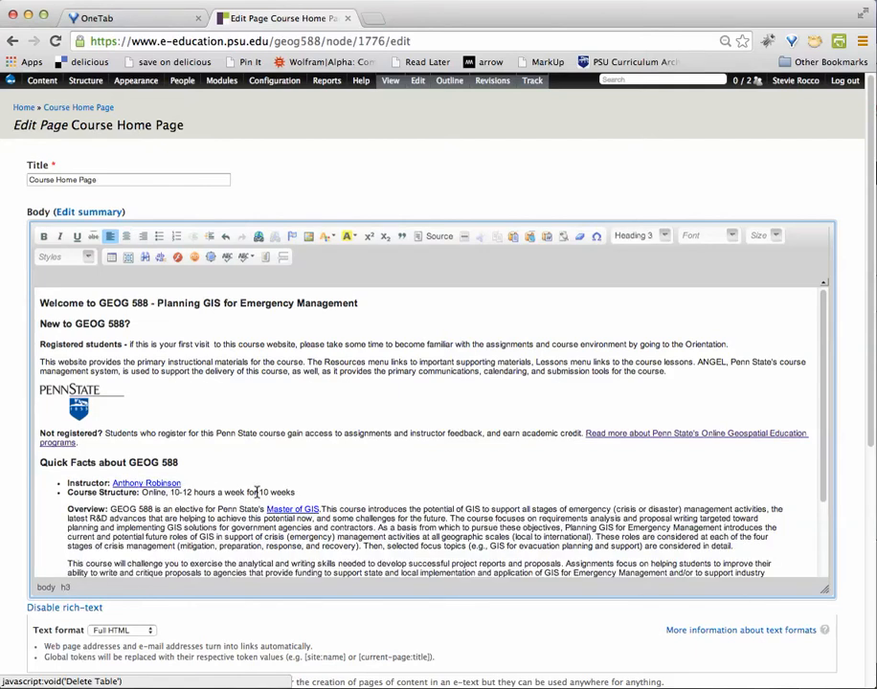
key(Return)
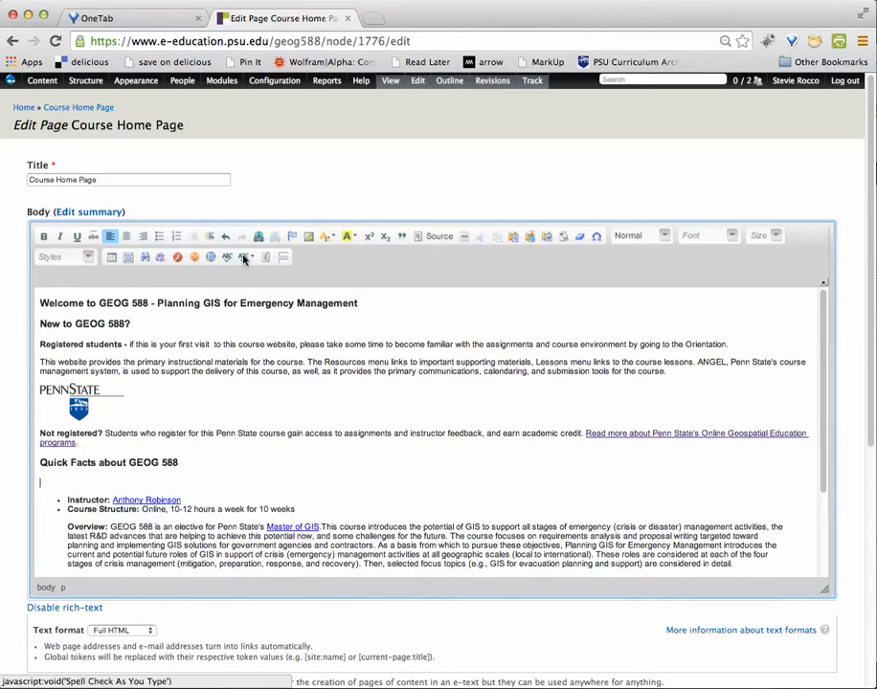
Insert the "Embedded Videos and Media" content template on the blank line below the Quick Facts heading.
click(266, 257)
scroll(431, 359, down, 3)
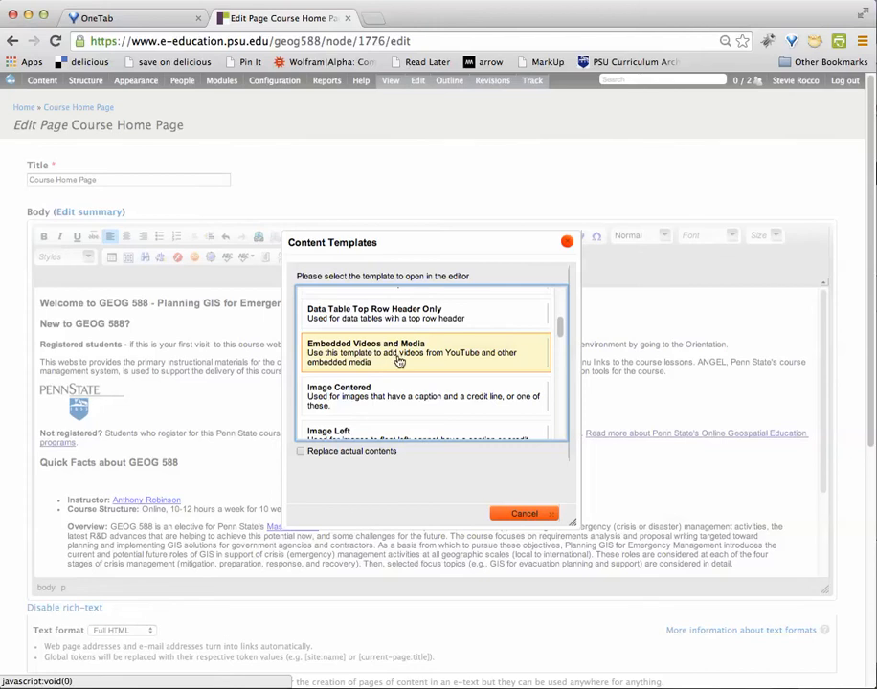
click(387, 357)
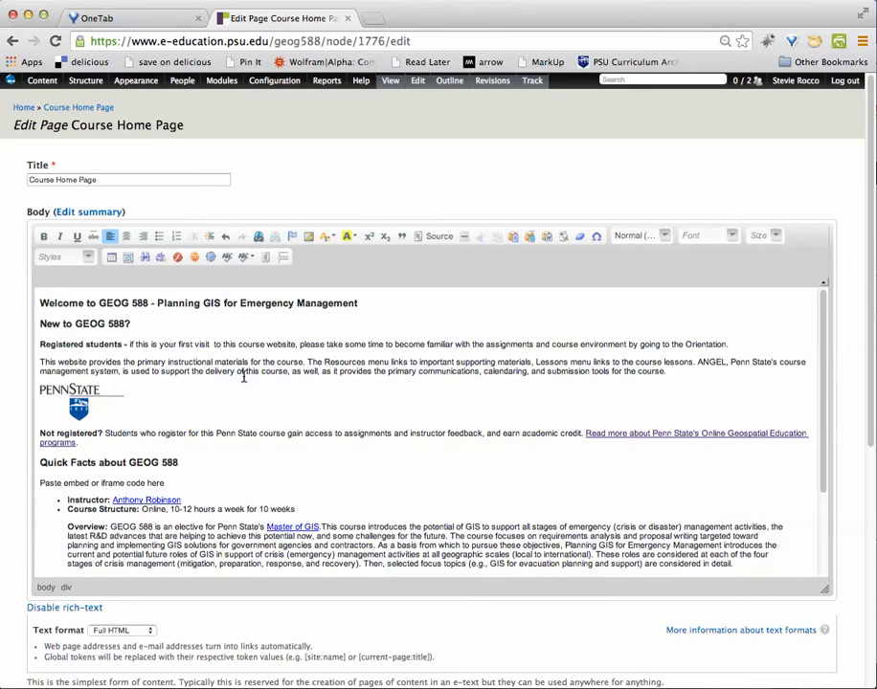
Check the source code for the "Paste embed or iframe code here" placeholder in the video-wrapper div, and return to the rich-text view.
click(440, 235)
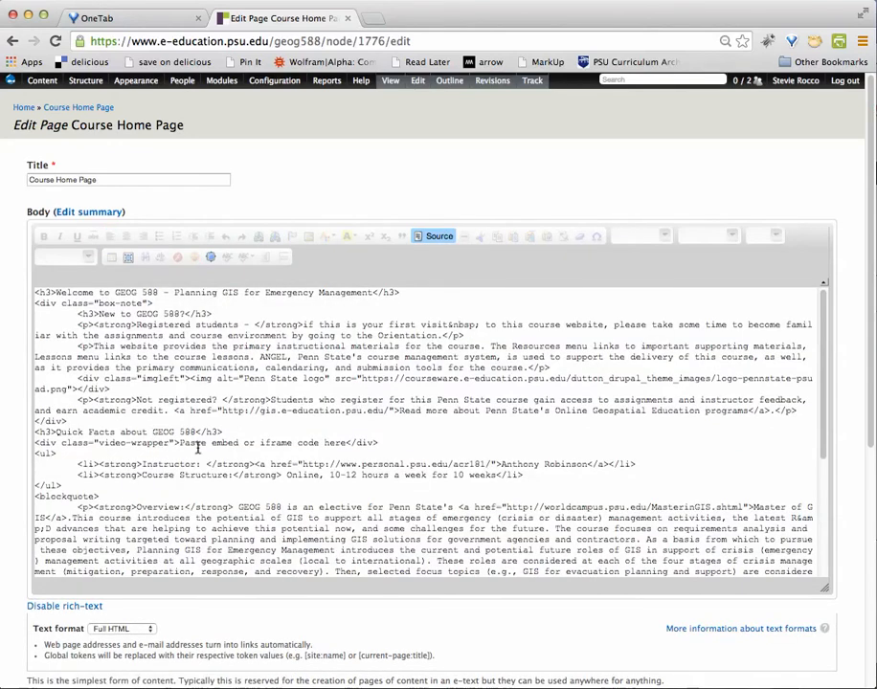
drag(179, 443, 345, 446)
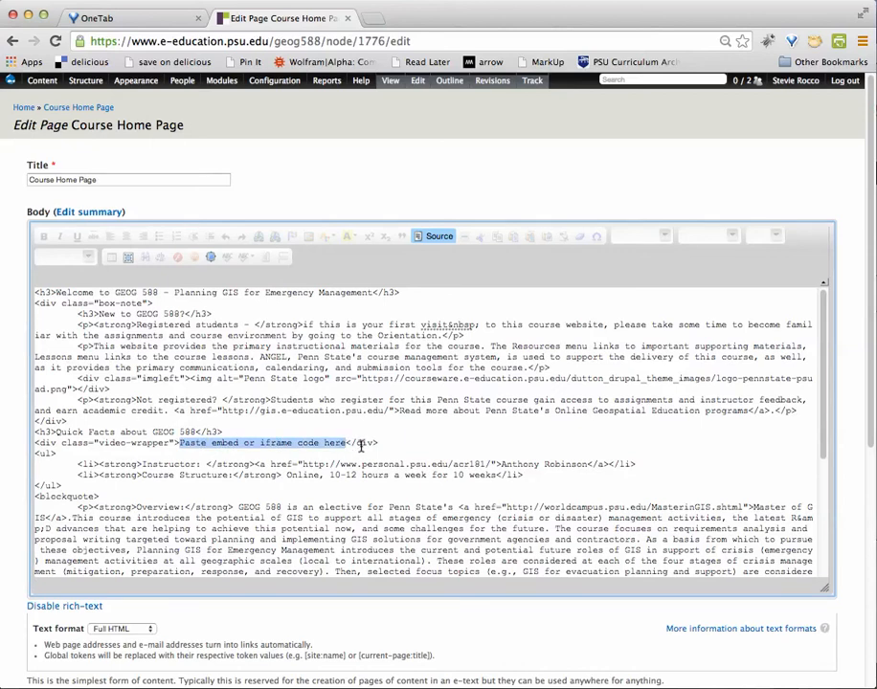
click(441, 235)
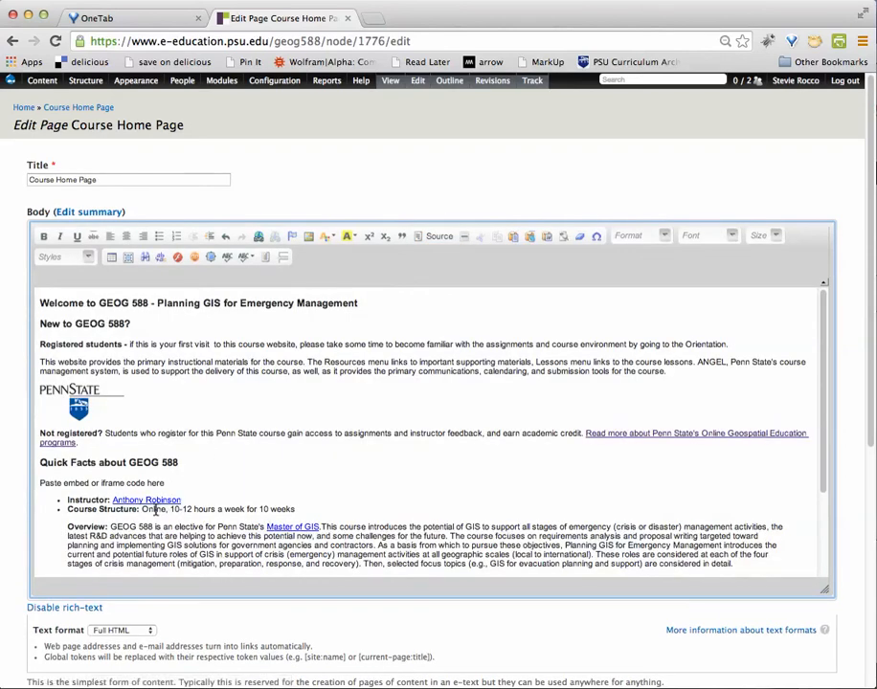
Delete the "Paste embed or iframe code here" placeholder and add an empty line below the Quick Facts heading.
triple_click(134, 481)
key(BackSpace)
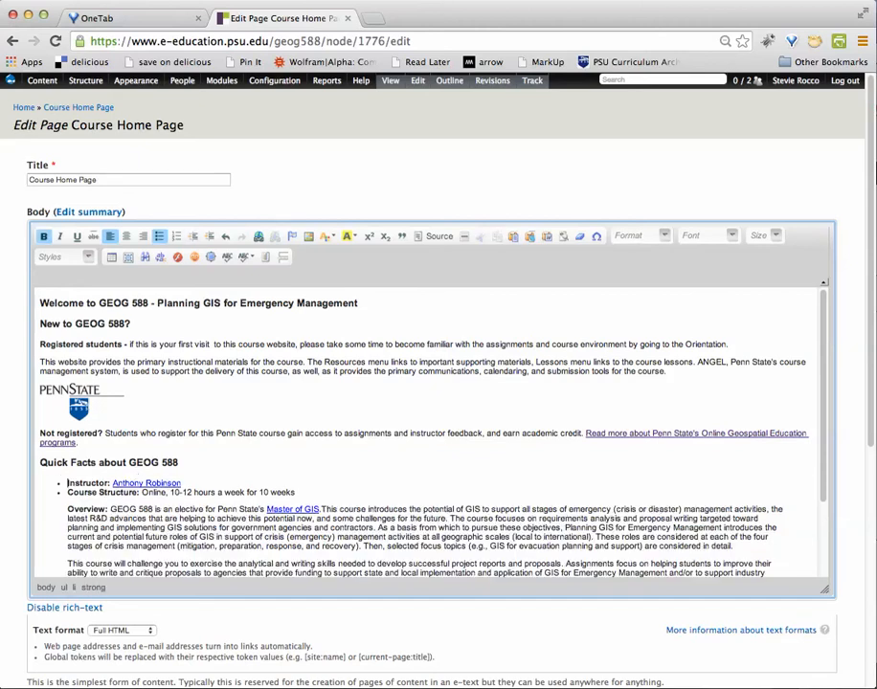
click(201, 459)
key(Return)
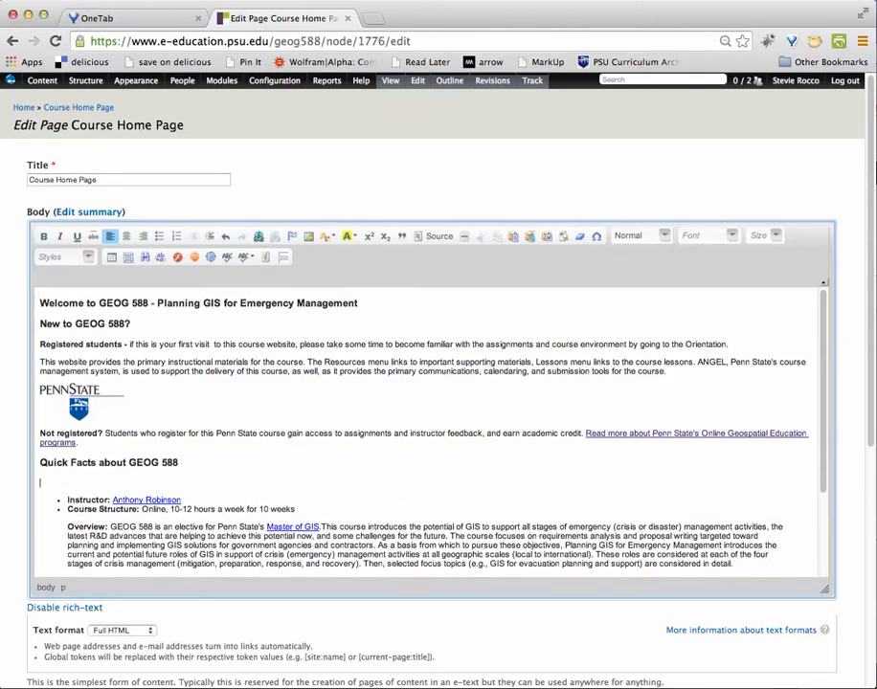
Look through the available content templates down to the Bibliography entry at the end of the list.
click(283, 256)
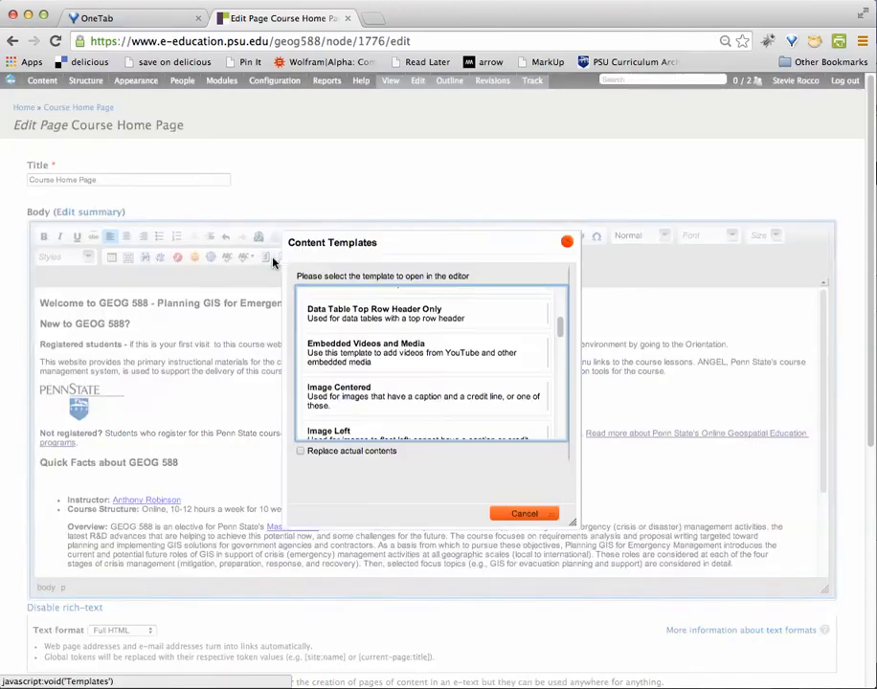
drag(562, 326, 562, 377)
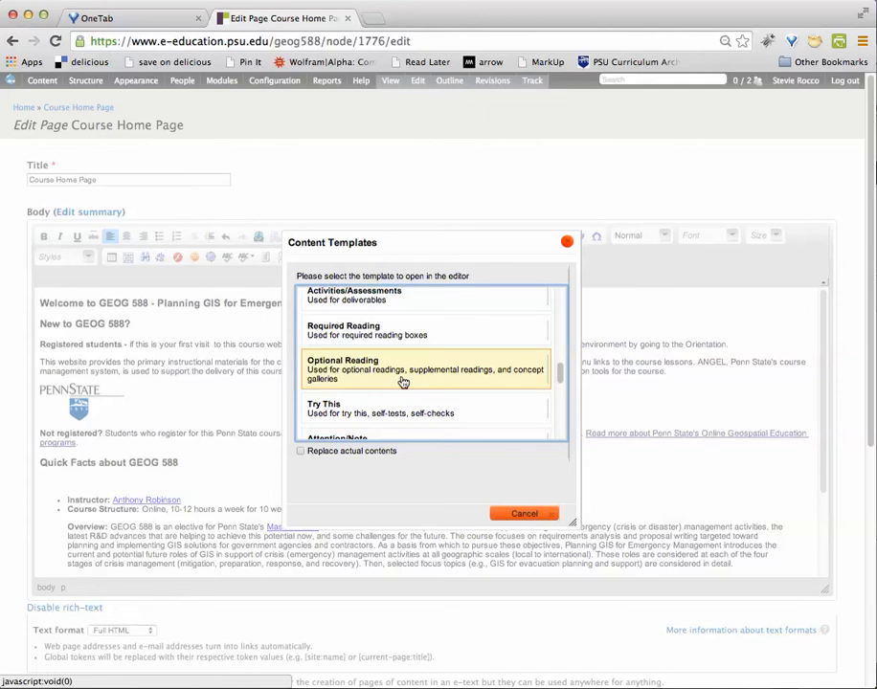
scroll(446, 391, down, 2)
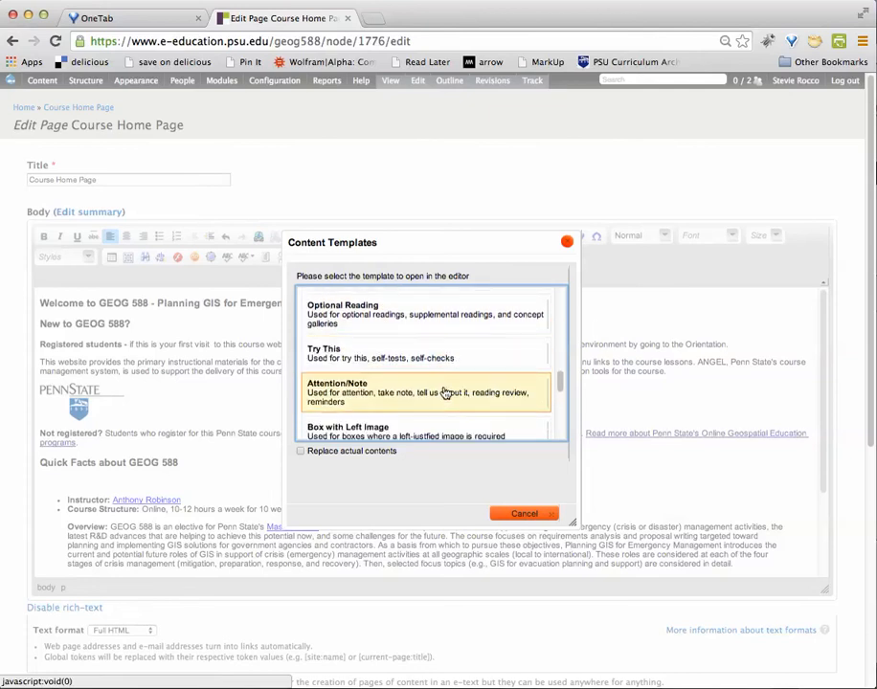
scroll(444, 390, down, 3)
scroll(441, 387, down, 2)
scroll(441, 386, down, 1)
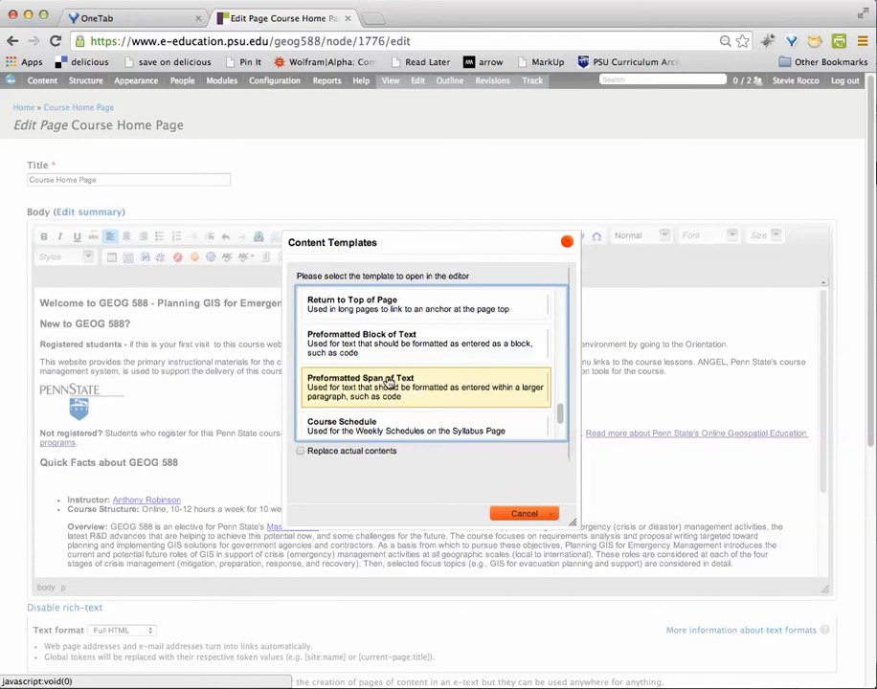
scroll(387, 383, down, 2)
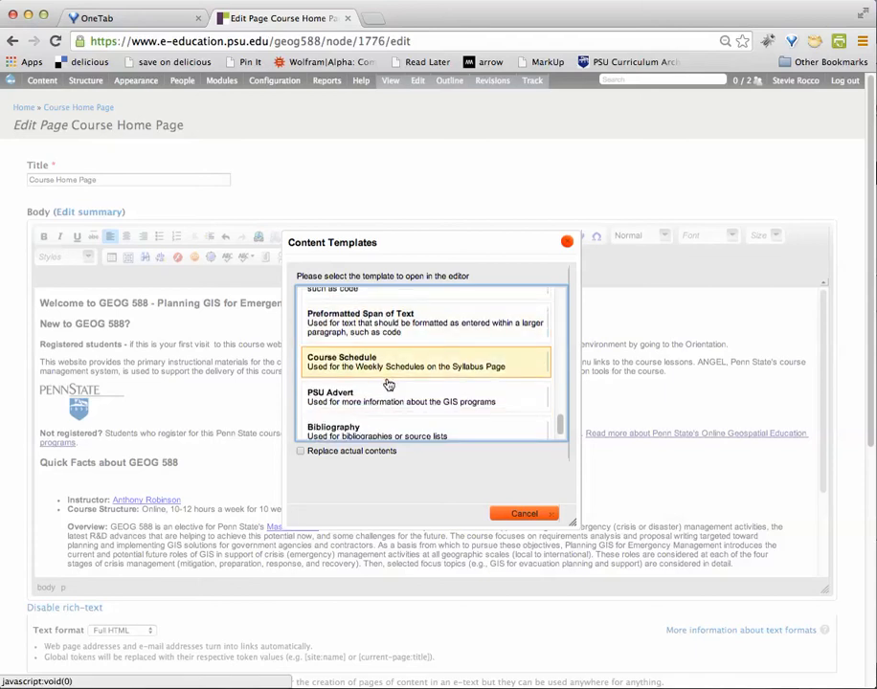
scroll(394, 433, down, 1)
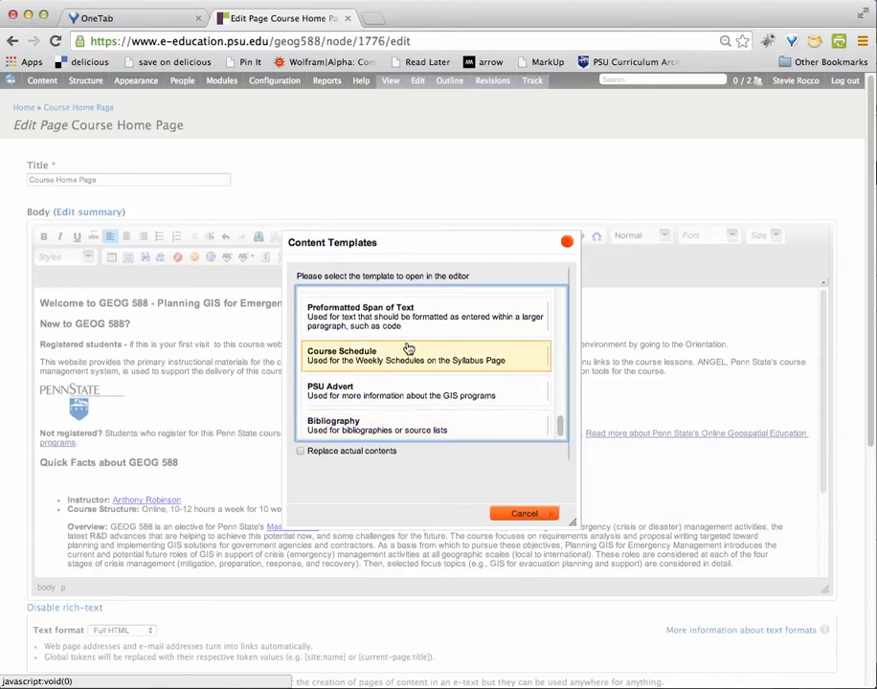
Insert the "Image Centered" content template on the blank line below the Quick Facts heading.
scroll(408, 348, up, 5)
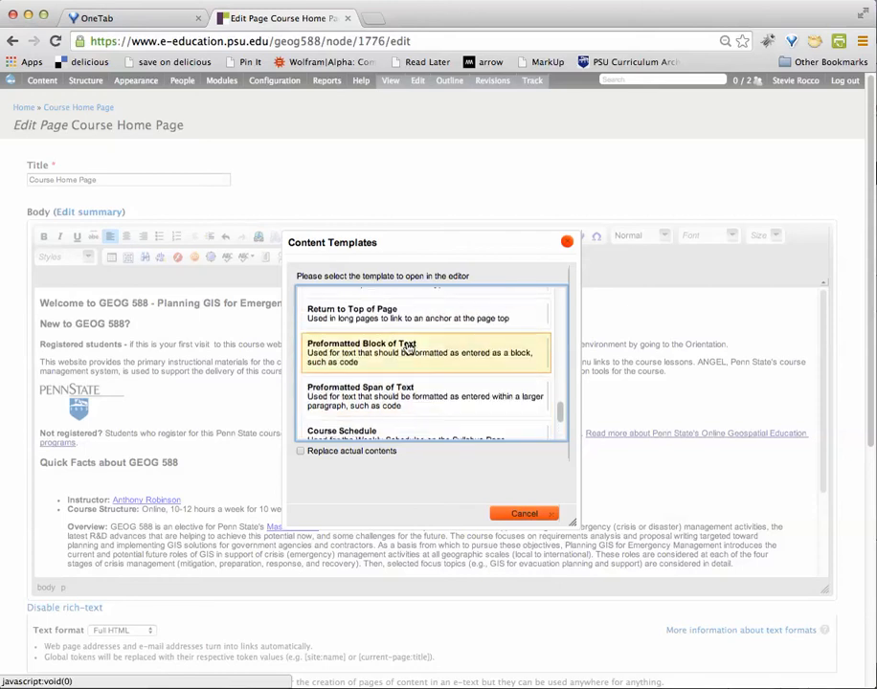
scroll(408, 348, up, 6)
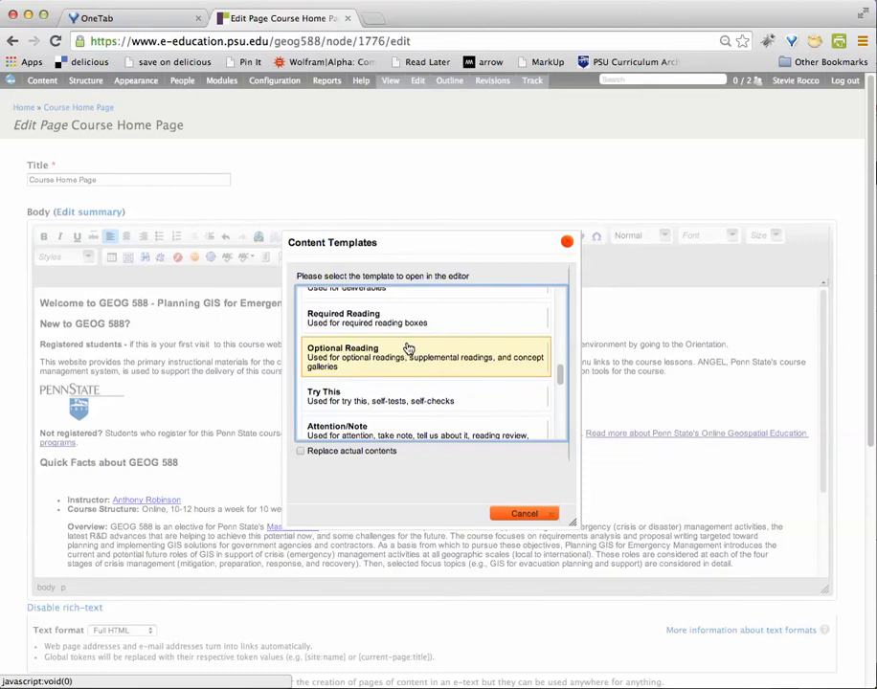
scroll(408, 349, up, 5)
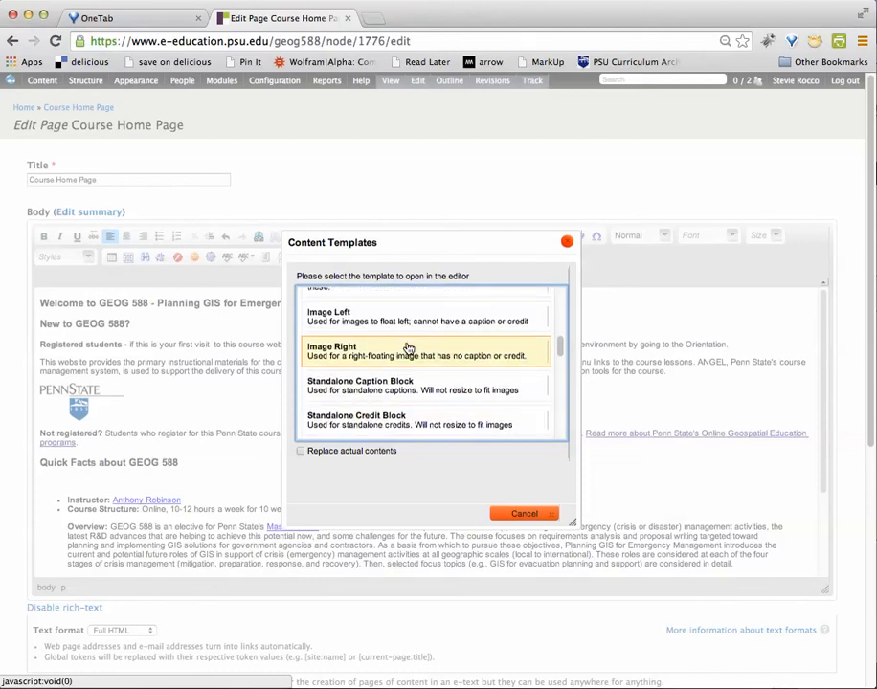
scroll(408, 346, up, 2)
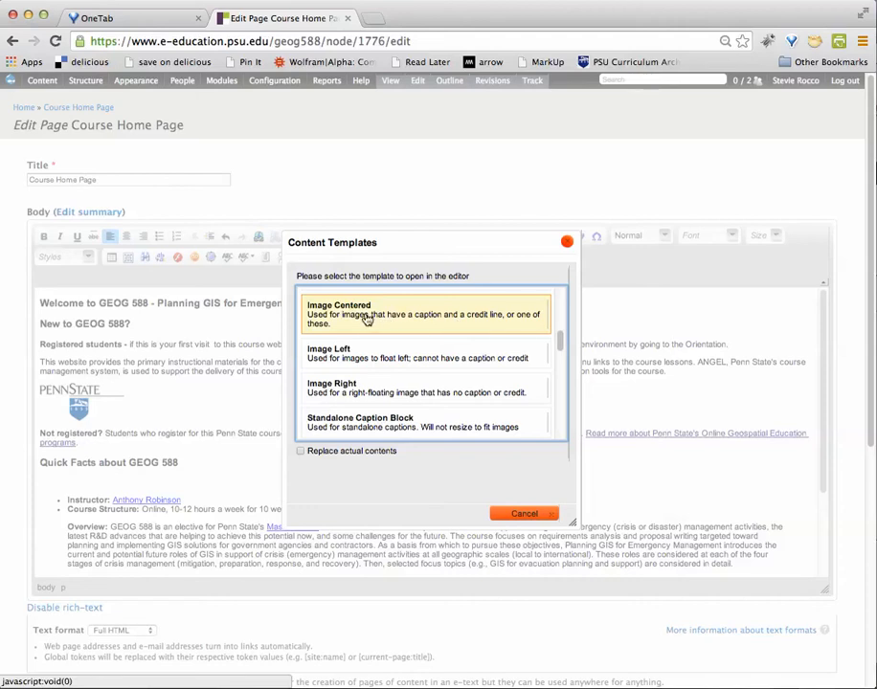
click(458, 326)
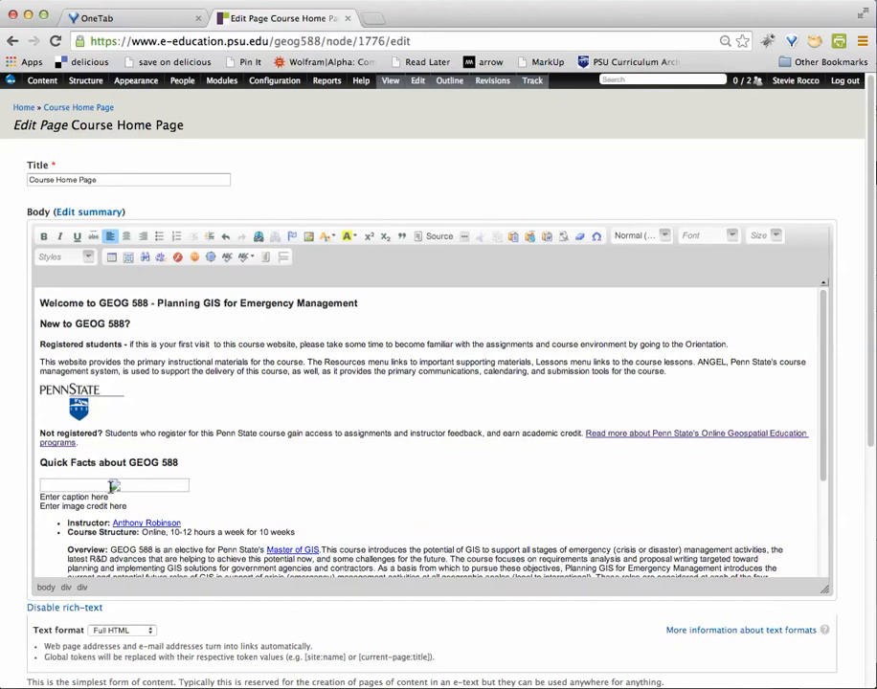
Examine the placeholder image's URL, alternative text, width and height properties, and leave them without making changes.
double_click(113, 486)
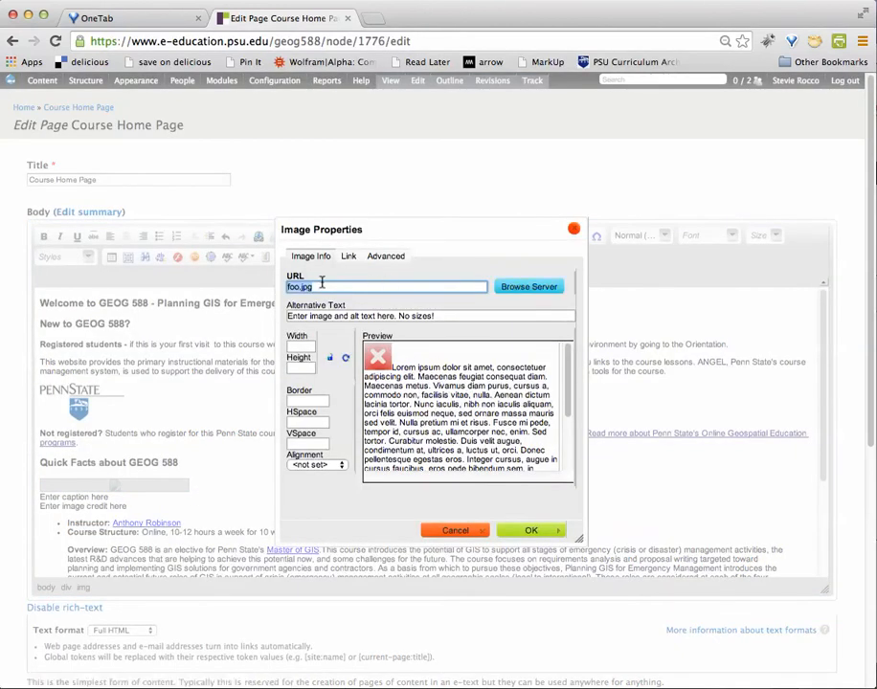
drag(442, 316, 284, 318)
click(304, 346)
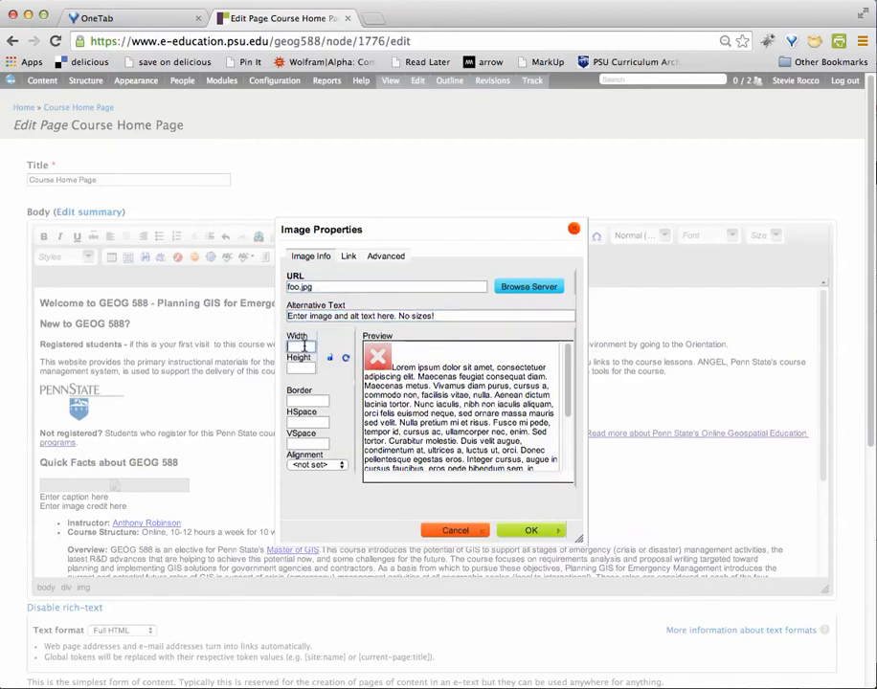
click(304, 354)
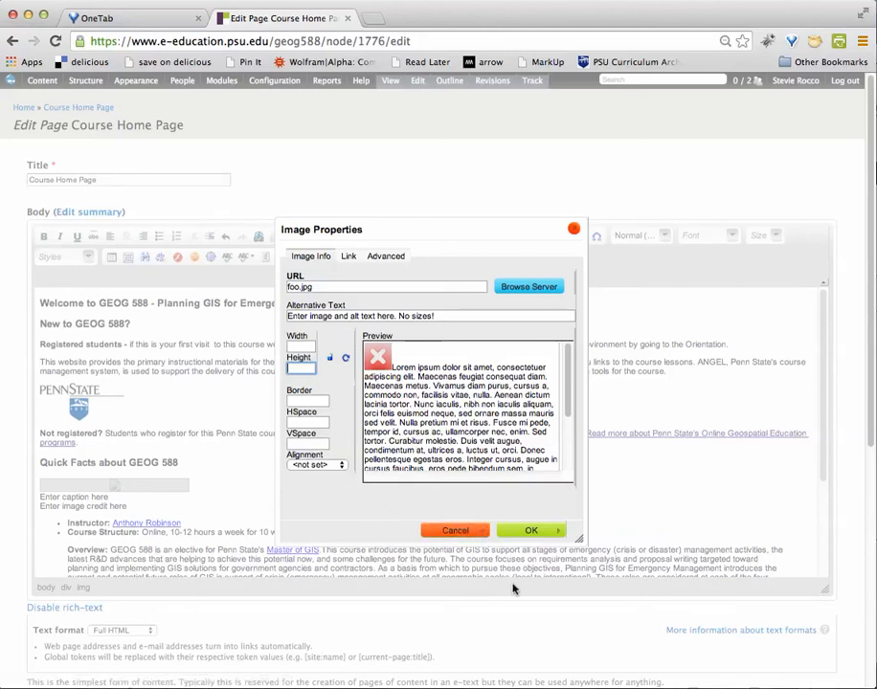
click(455, 531)
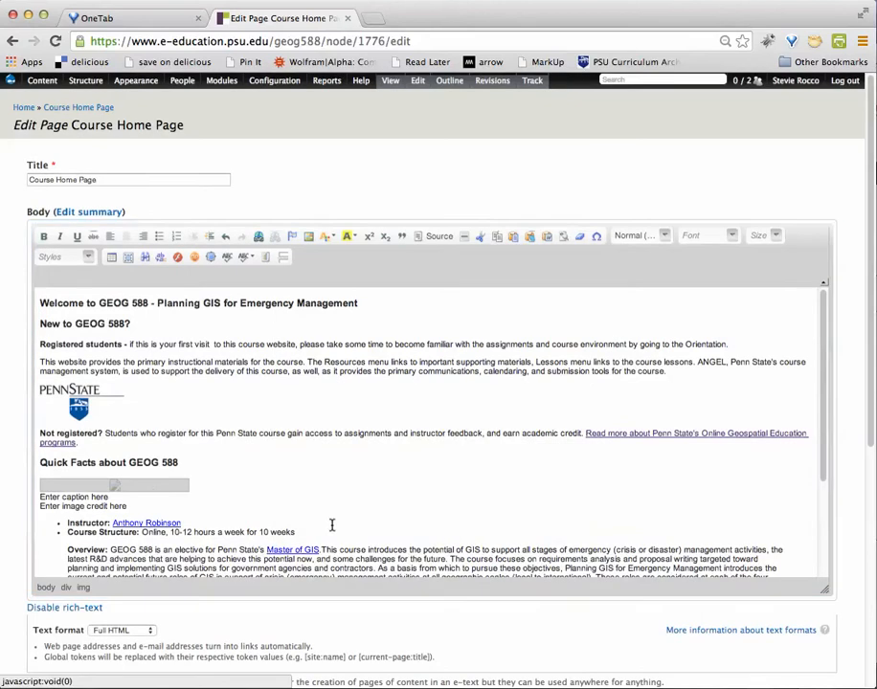
Delete the placeholder image together with its caption and image credit lines below the Quick Facts heading.
drag(110, 497, 38, 481)
click(100, 506)
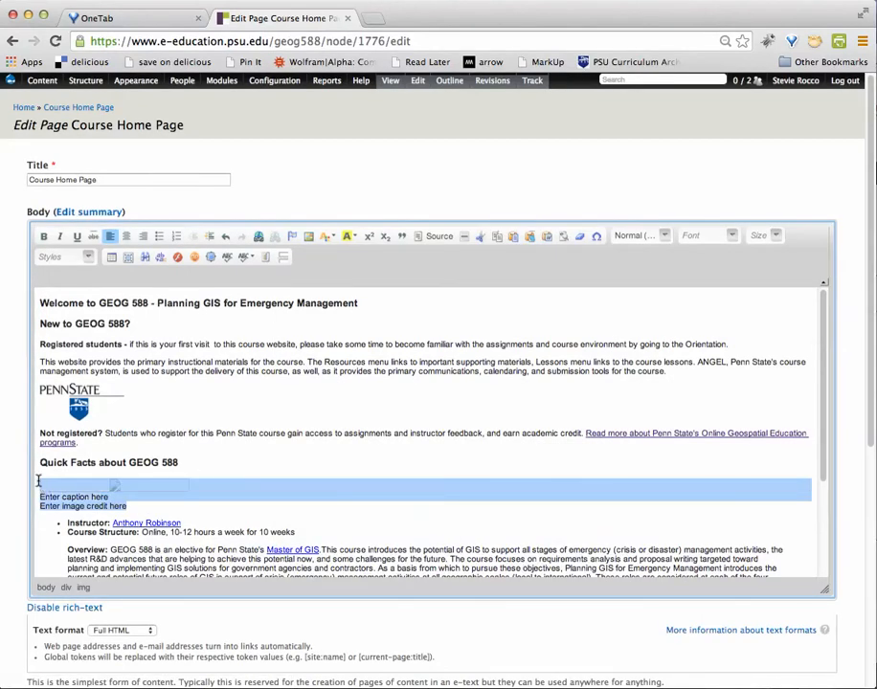
key(BackSpace)
Review the checklist and data table entries among the content templates, and close the list without inserting one.
click(265, 258)
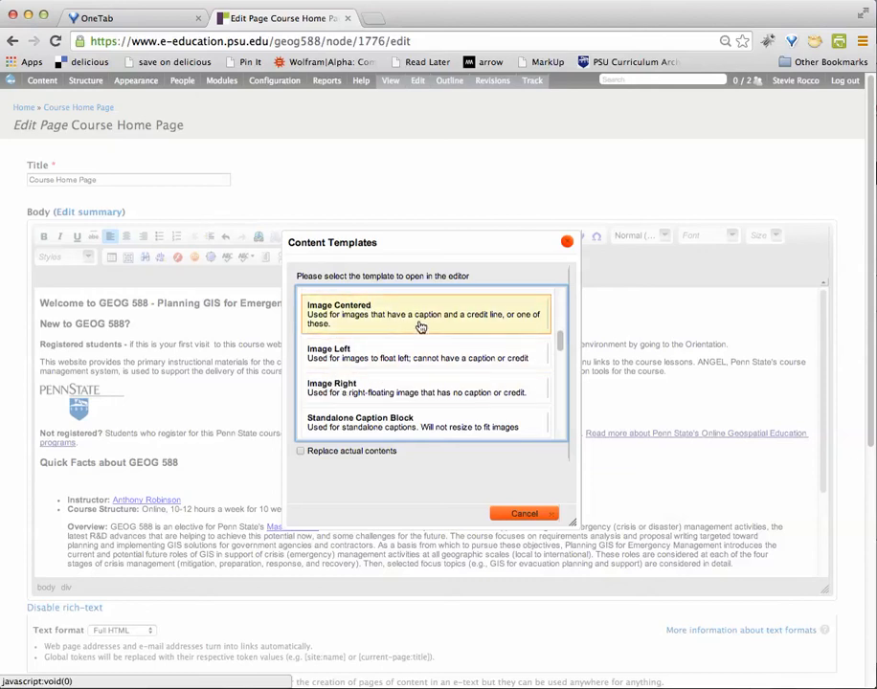
drag(560, 337, 565, 297)
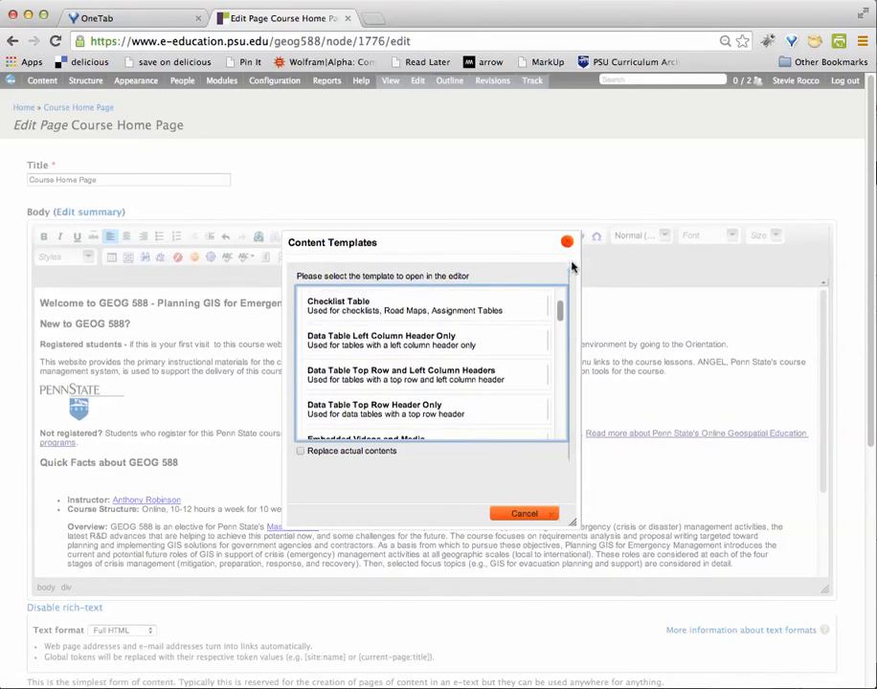
click(566, 242)
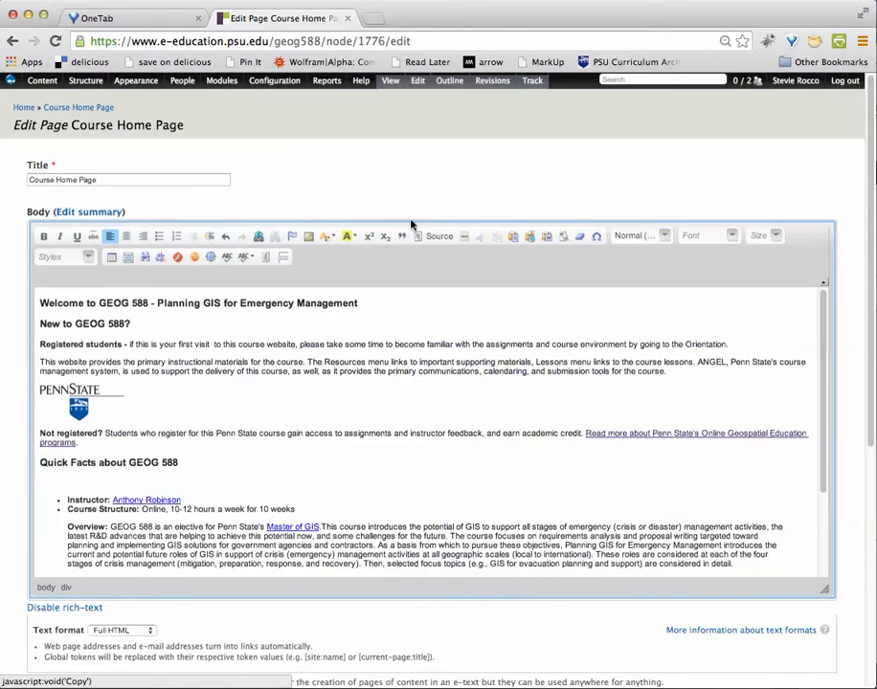
Leave the editor without saving and look over the published Course Home Page down to its Overview and Course Outline.
click(392, 84)
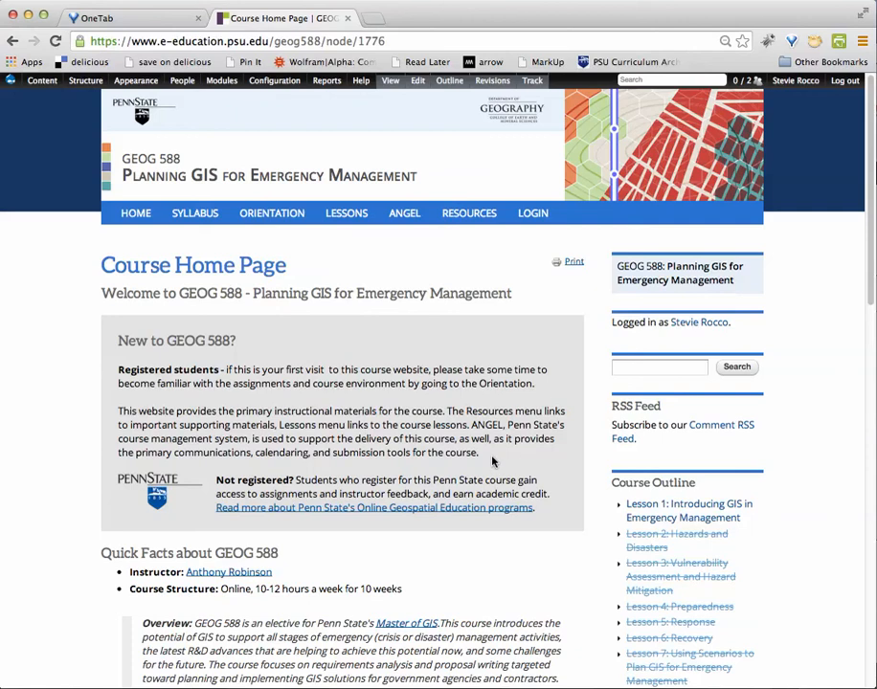
scroll(493, 461, down, 4)
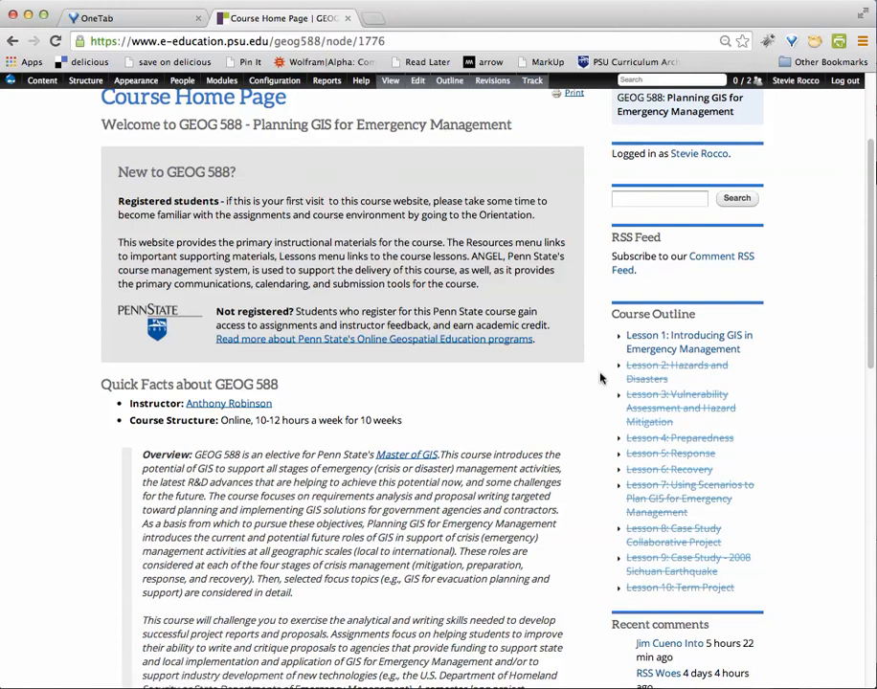
scroll(447, 498, up, 2)
scroll(452, 555, up, 3)
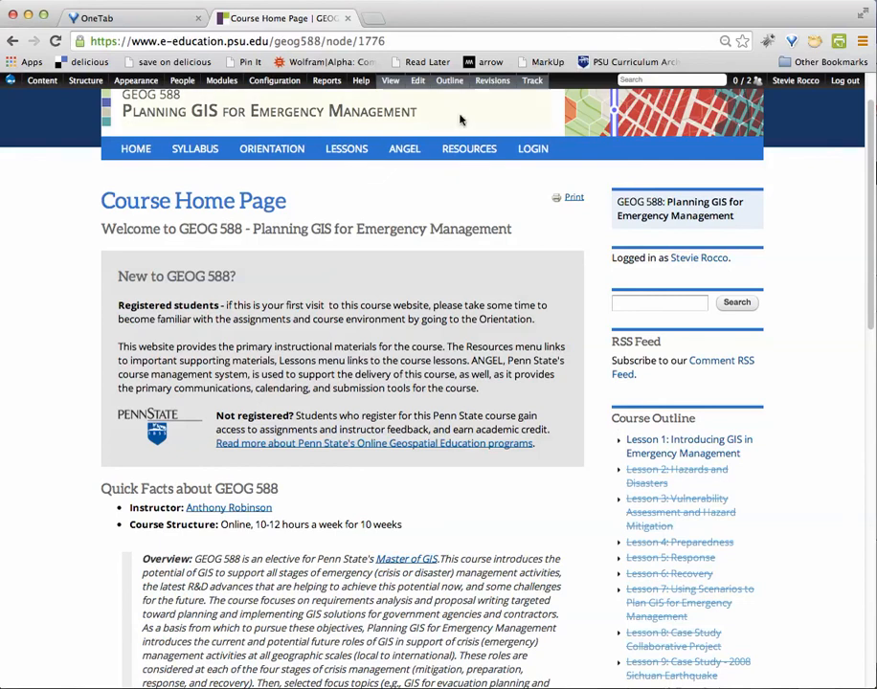
Open the Course Home Page for editing again and show its Hide content settings.
click(417, 80)
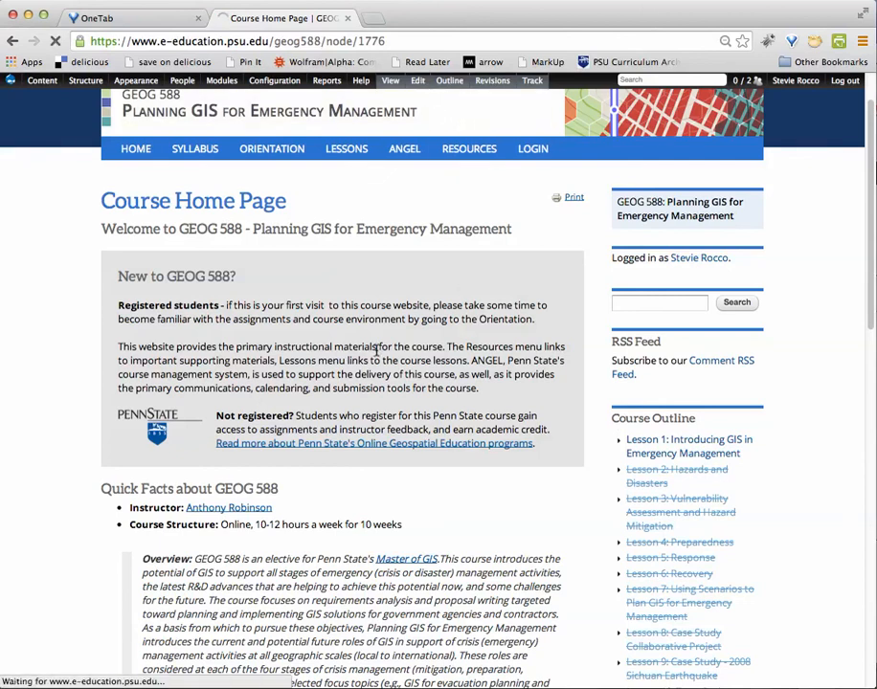
scroll(18, 386, down, 5)
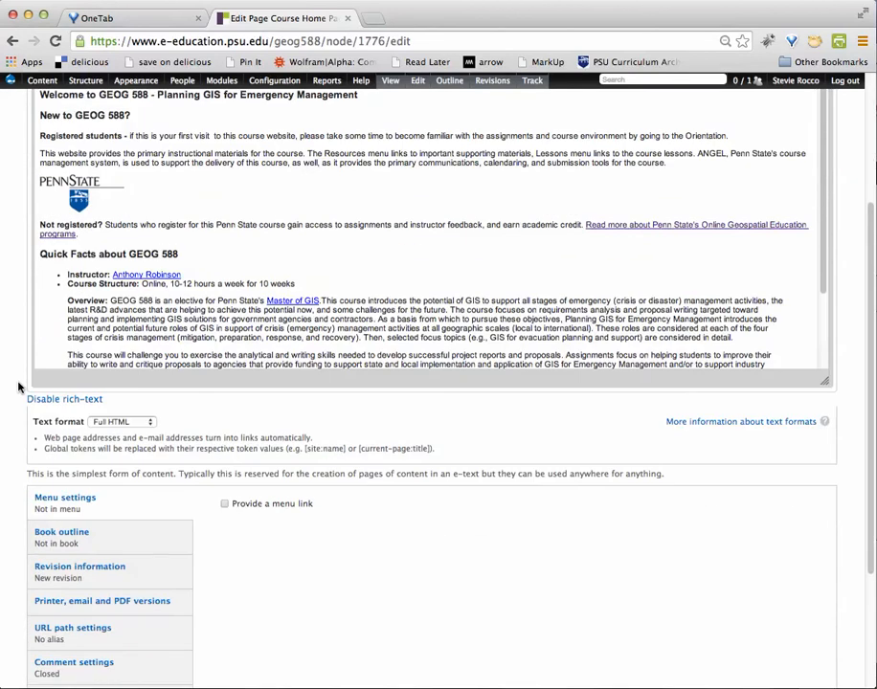
scroll(19, 387, down, 5)
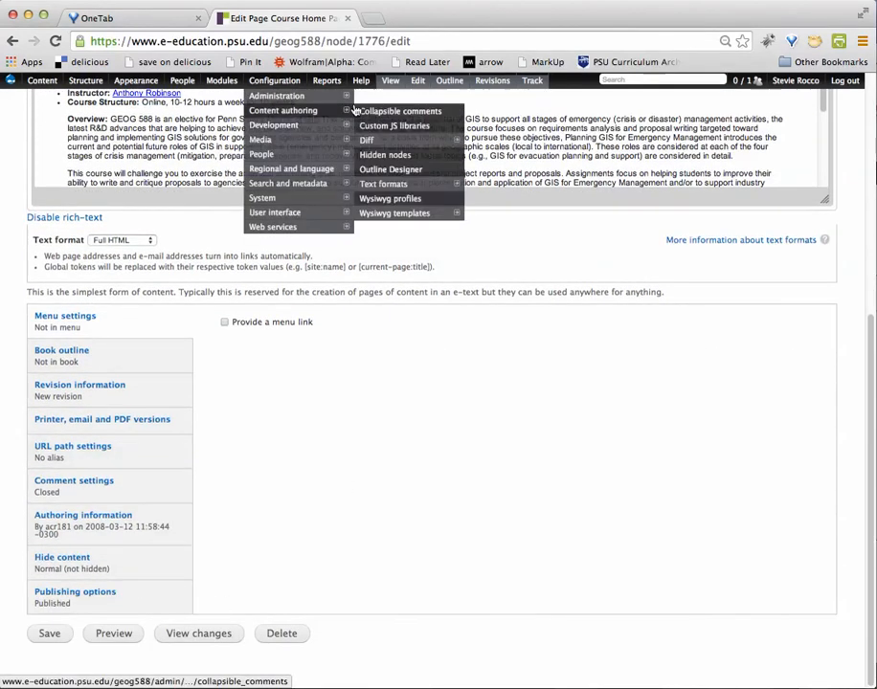
click(62, 567)
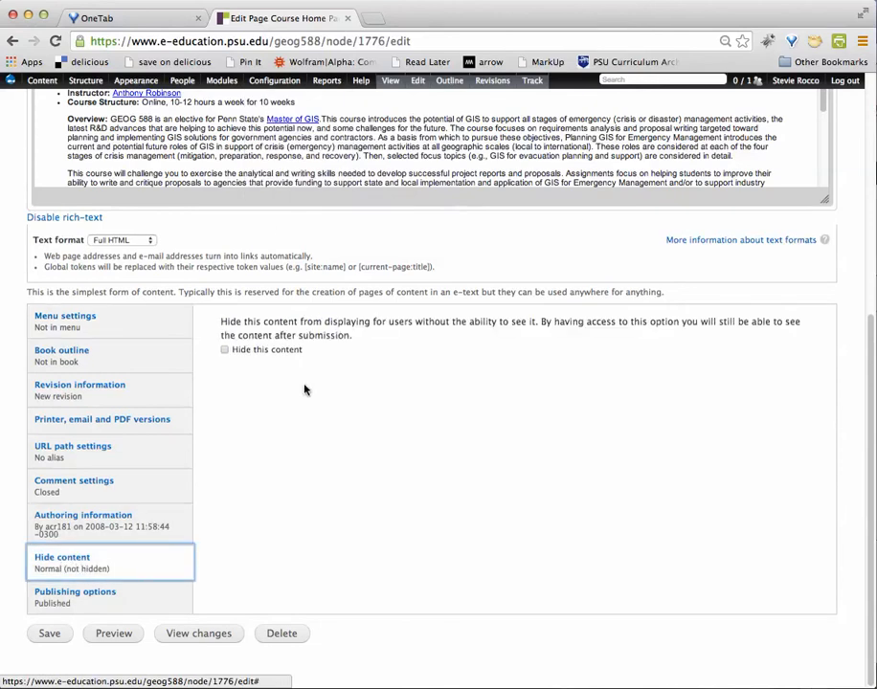
Turn the "Hide this content" option on and off again, and return to the page view without saving.
click(225, 354)
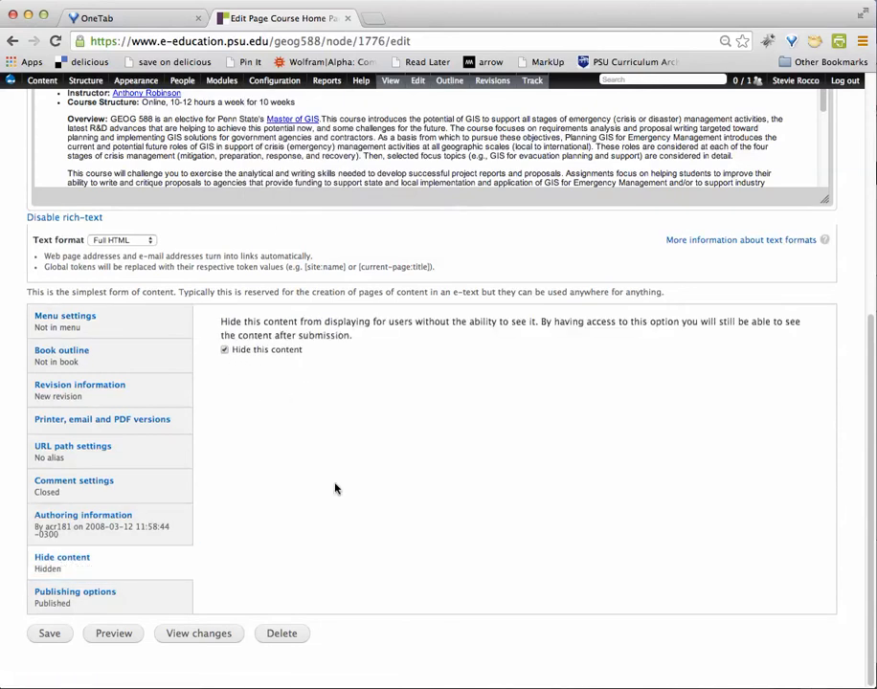
click(226, 353)
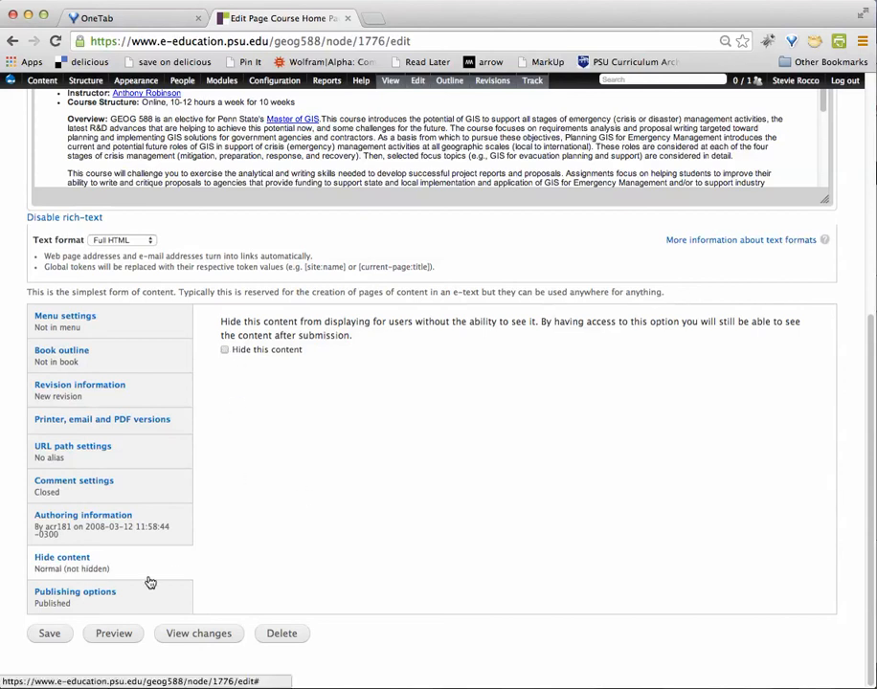
scroll(333, 452, up, 8)
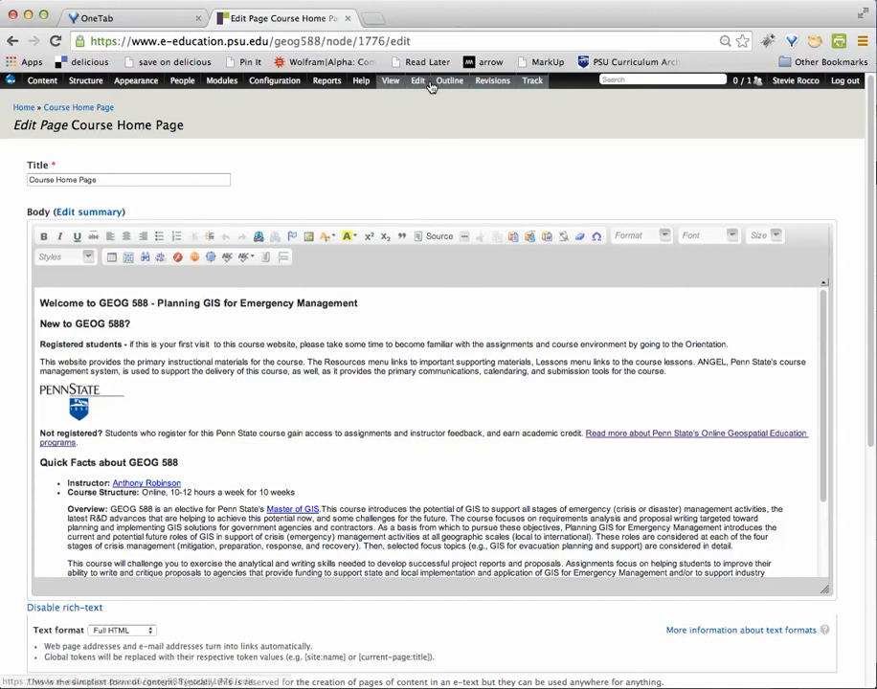
click(390, 83)
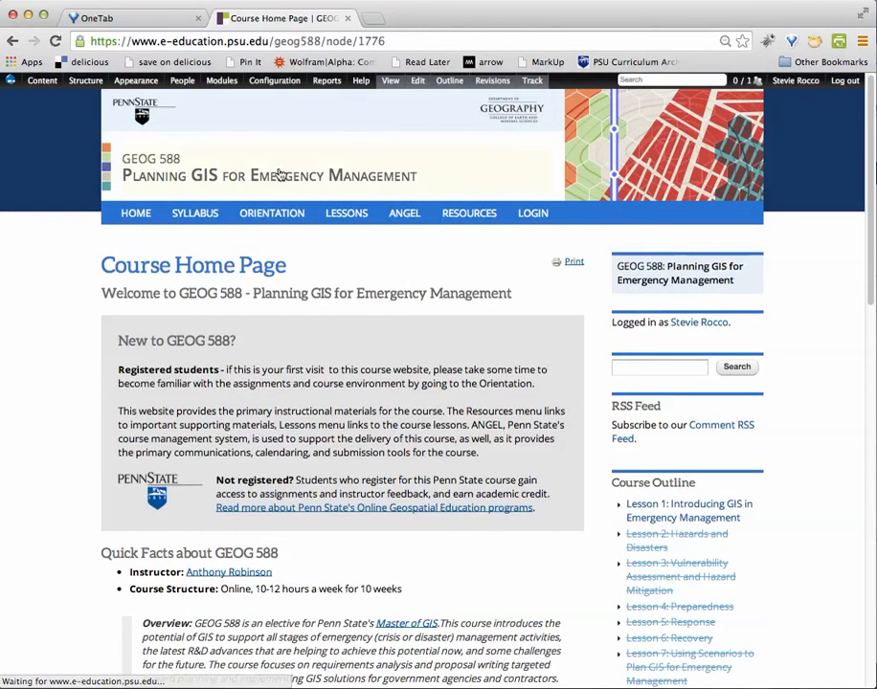
Go to the site's list of books and open the GEOG 588 book for editing its order and titles.
mouse_move(40, 92)
mouse_move(42, 114)
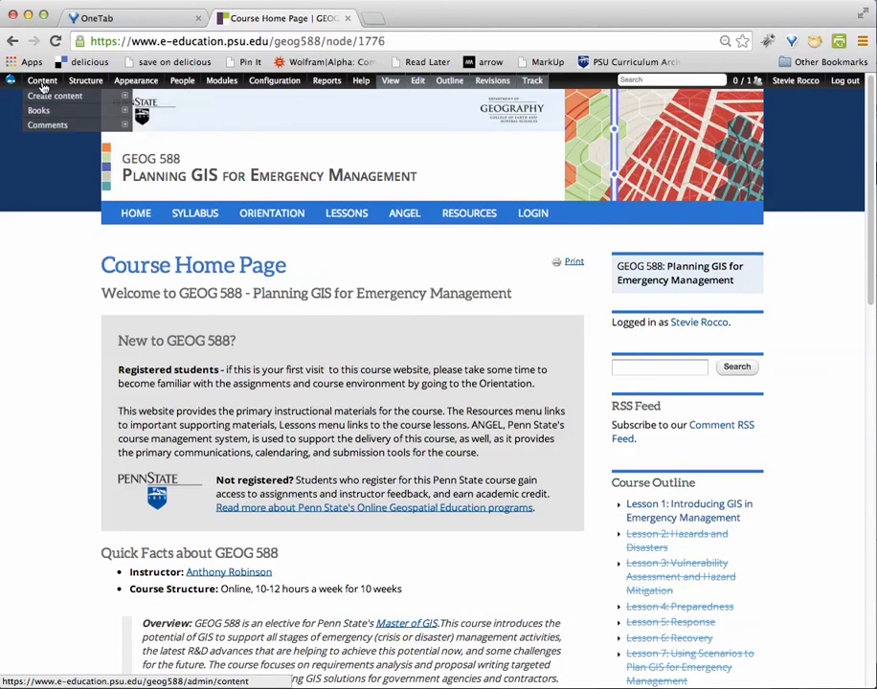
click(39, 111)
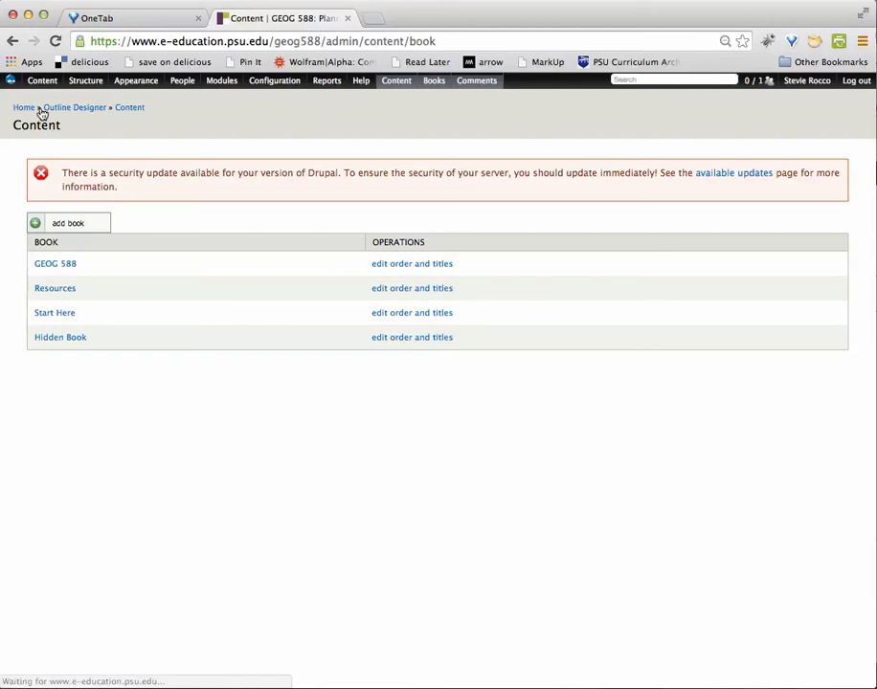
click(428, 265)
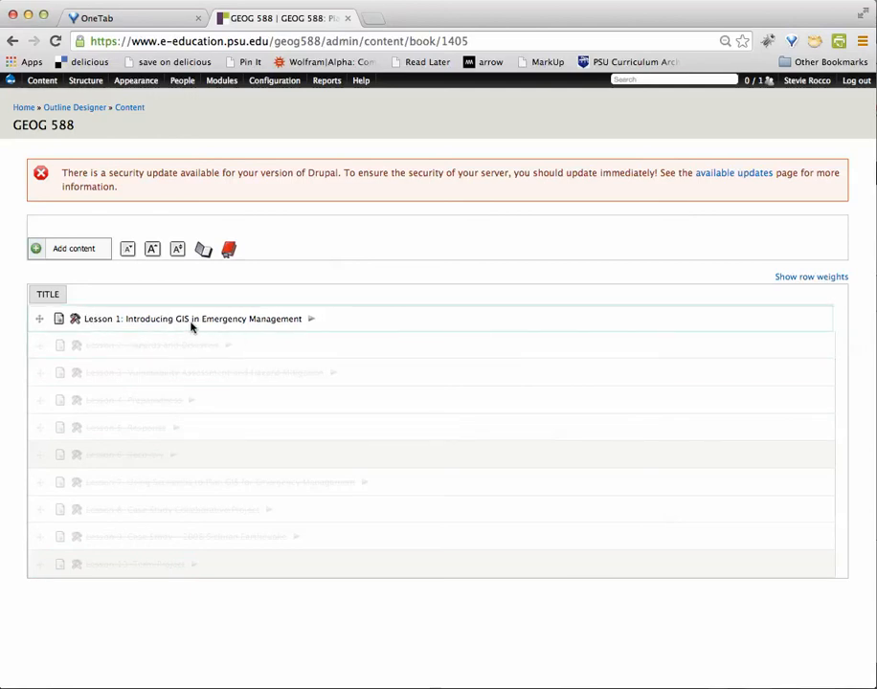
Expand Lesson 1 in the book outline to review its child pages, collapsing and expanding it once more.
click(310, 320)
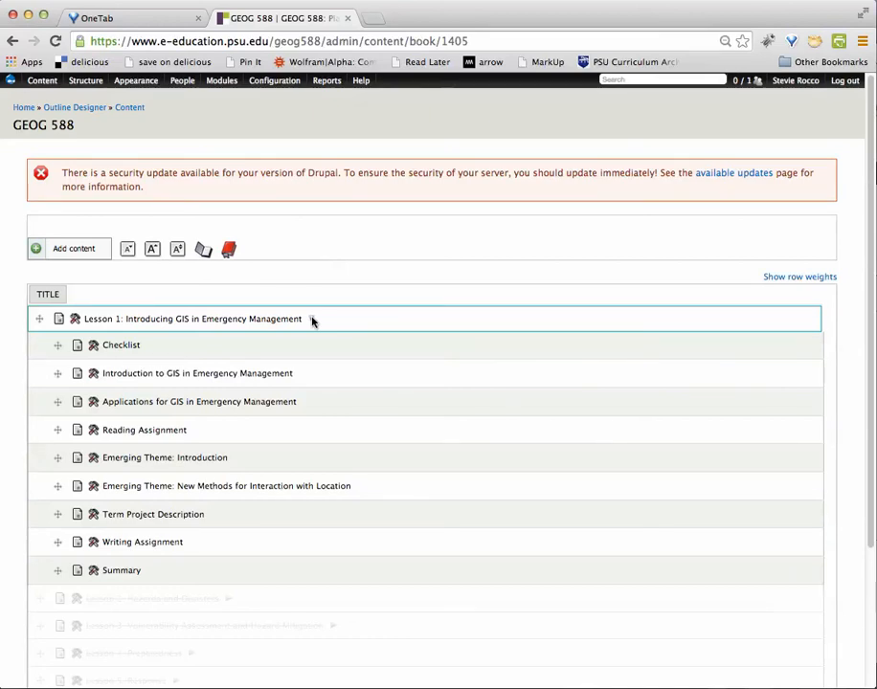
click(310, 320)
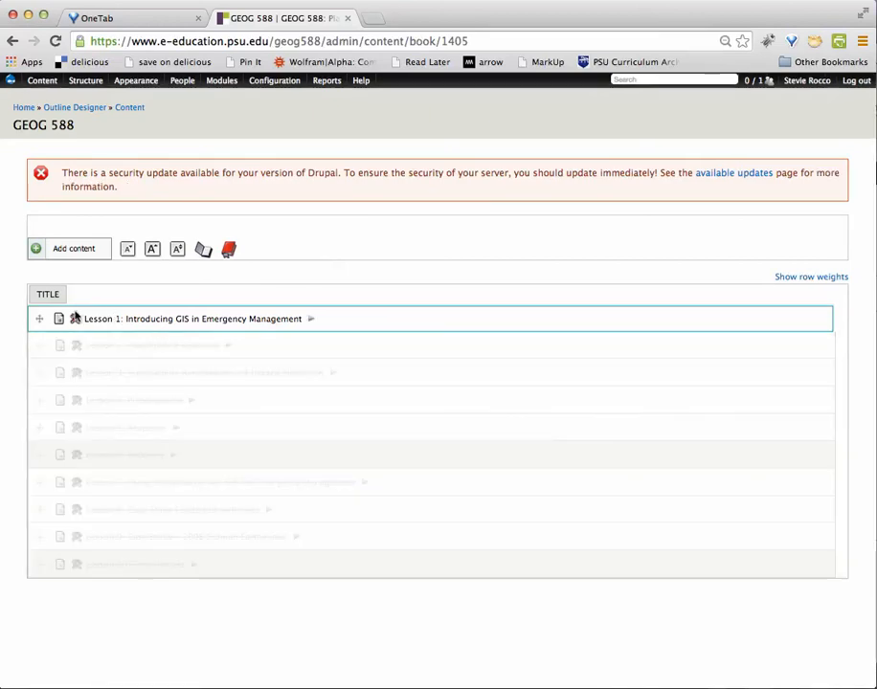
click(310, 320)
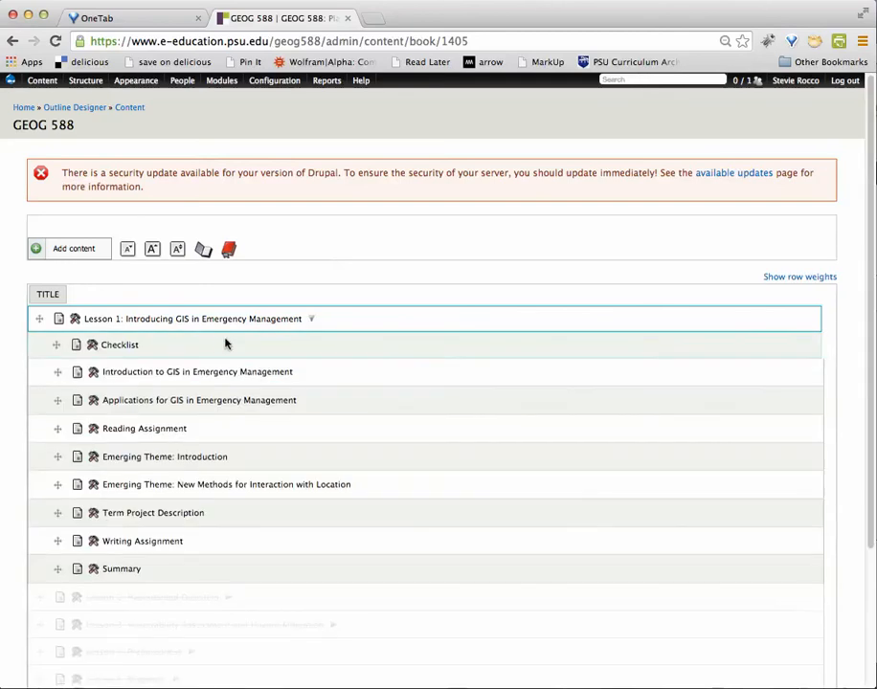
Select "Hide content" and "Propagate hidden status" for Lesson 1, and close the Hide node settings without submitting.
click(76, 319)
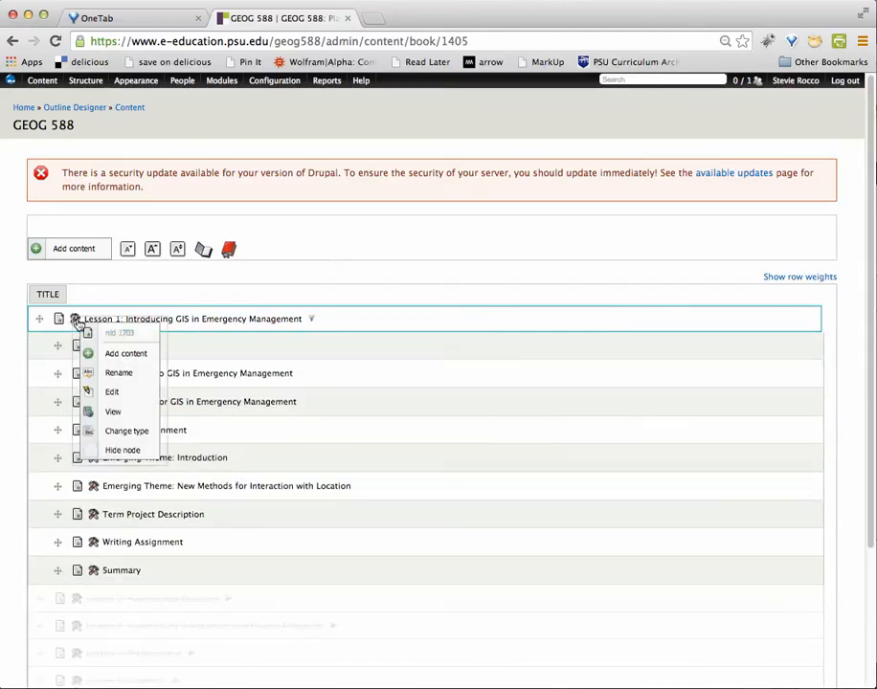
click(91, 452)
click(357, 260)
click(439, 262)
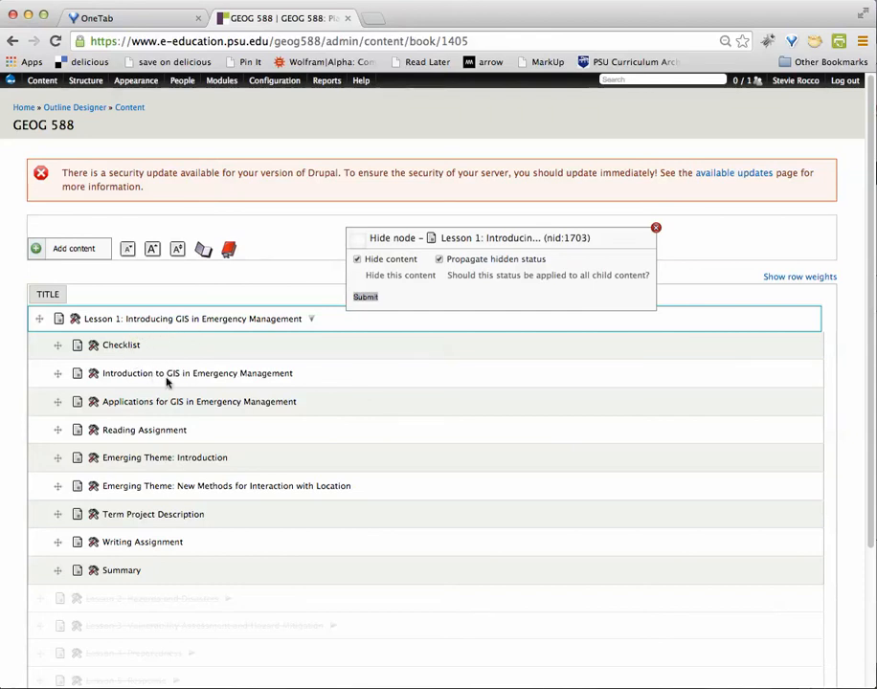
click(656, 230)
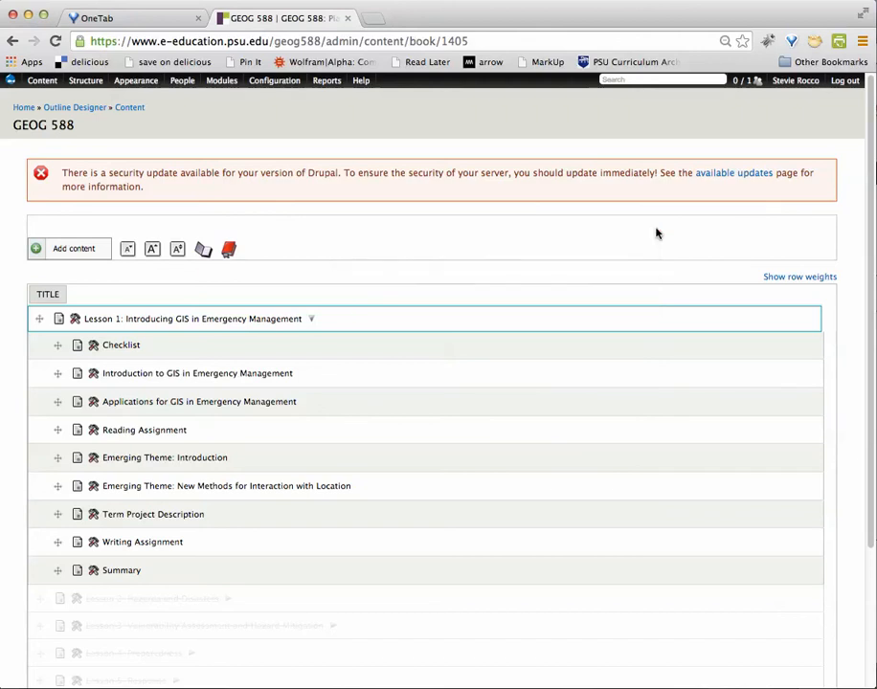
Collapse Lesson 1, clear "Hide content" and "Propagate hidden status" for Lesson 2, and close its Hide node settings without submitting.
click(311, 319)
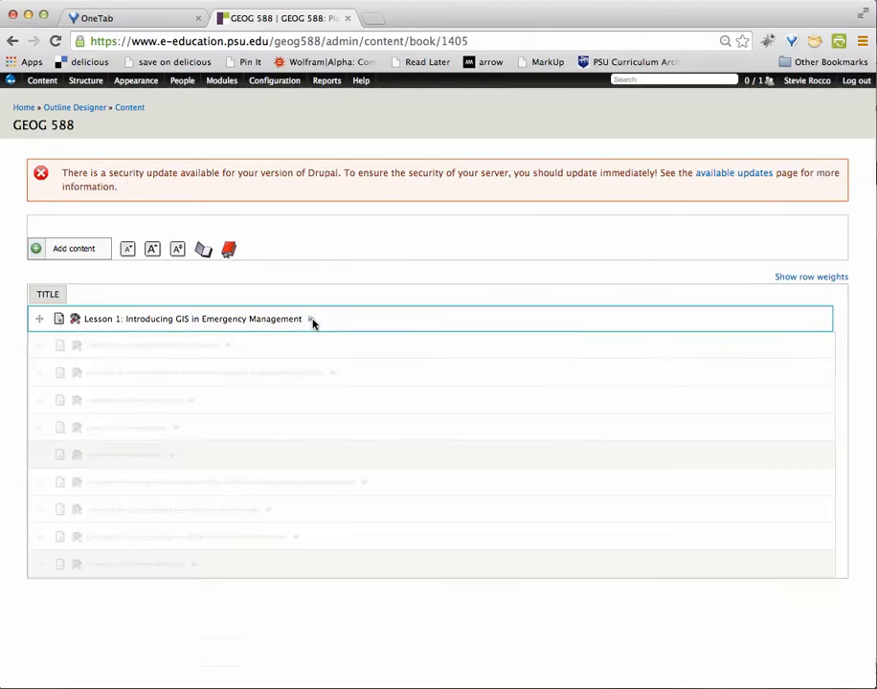
click(77, 352)
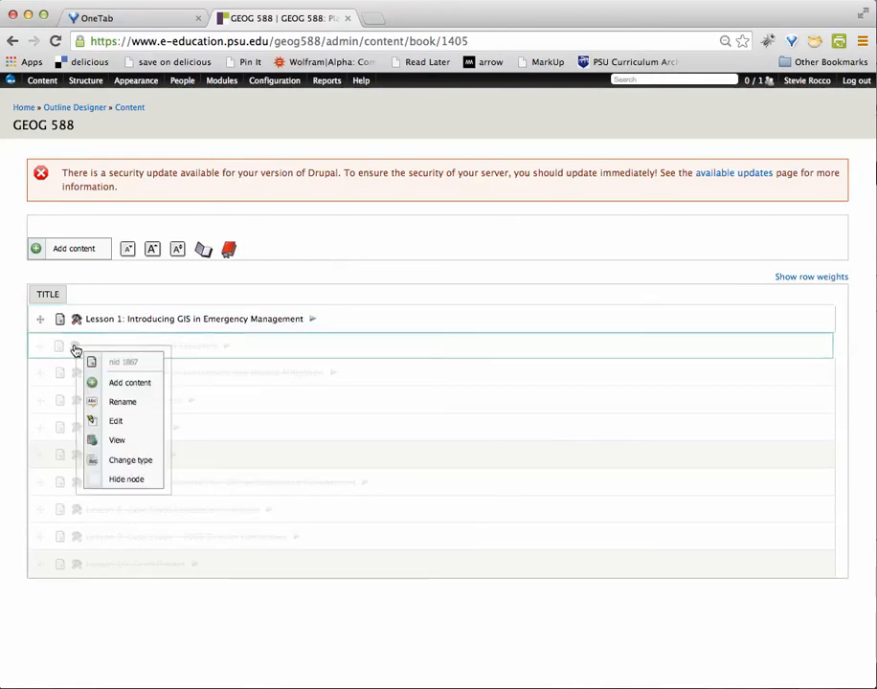
click(91, 480)
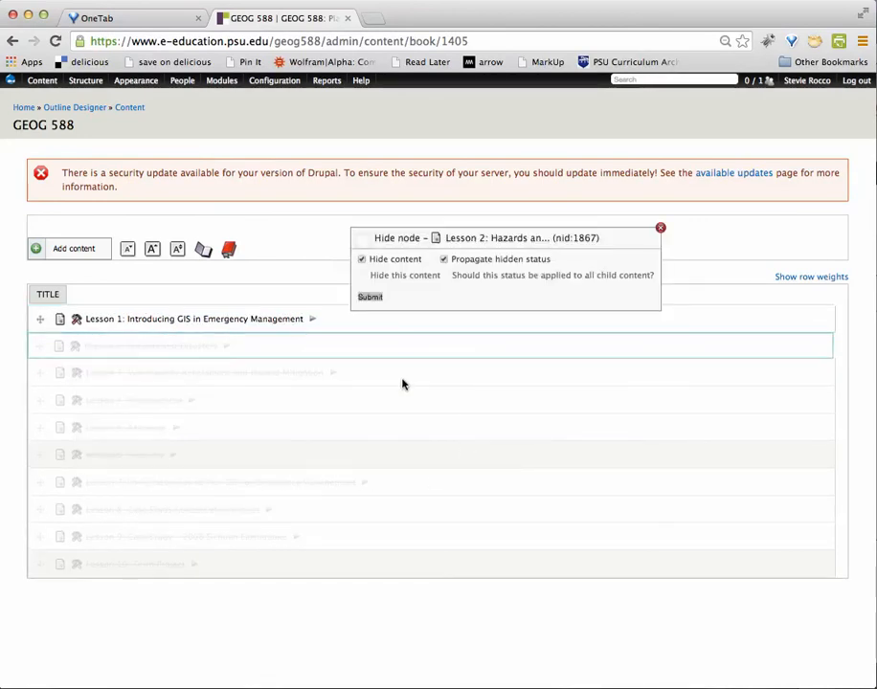
click(361, 259)
click(443, 261)
click(660, 228)
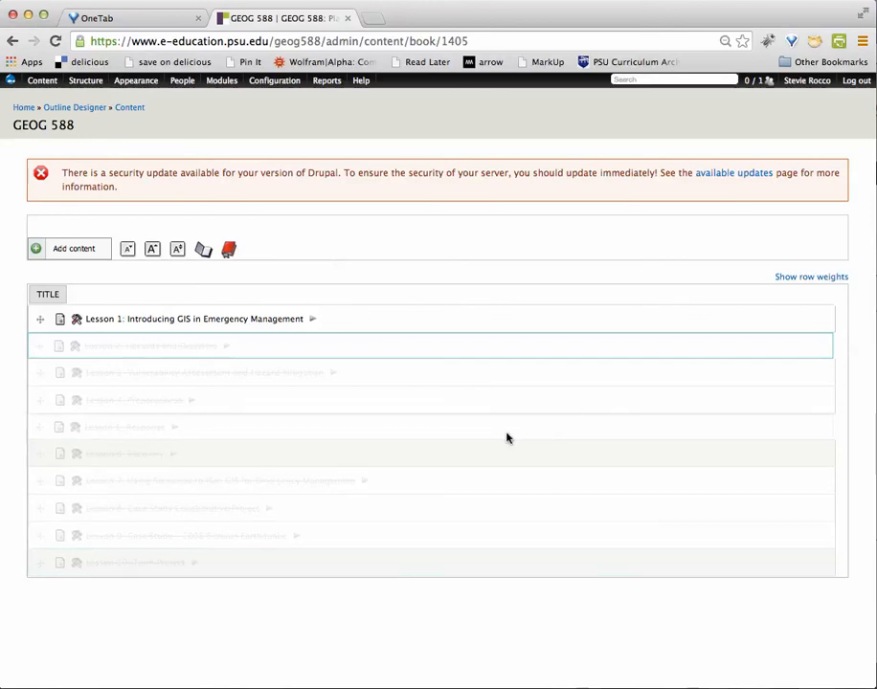
Return to the Course Home Page and look over its Overview and Course Outline.
click(29, 110)
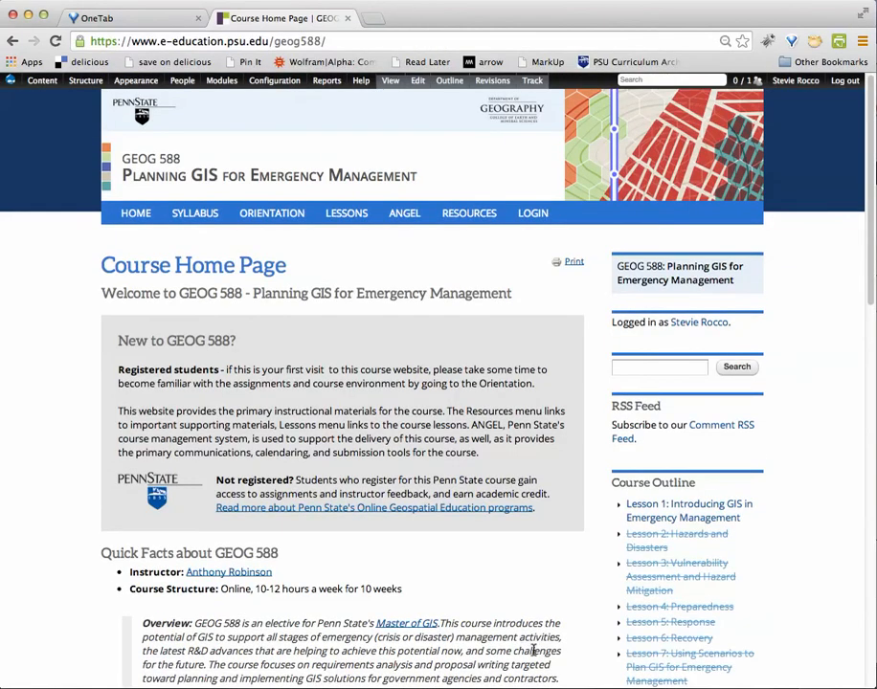
scroll(447, 581, down, 5)
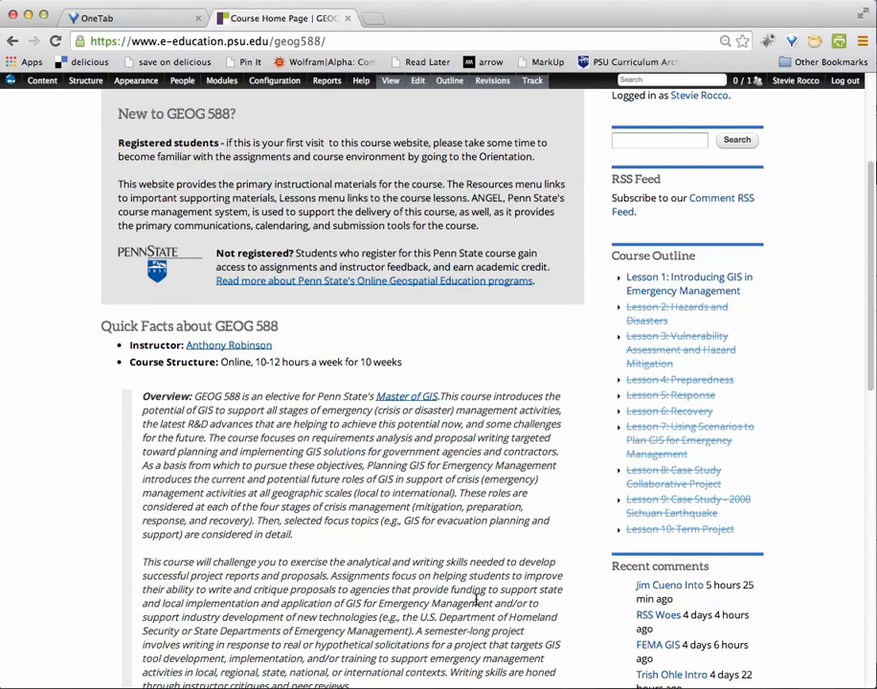
scroll(476, 599, down, 1)
scroll(475, 599, up, 5)
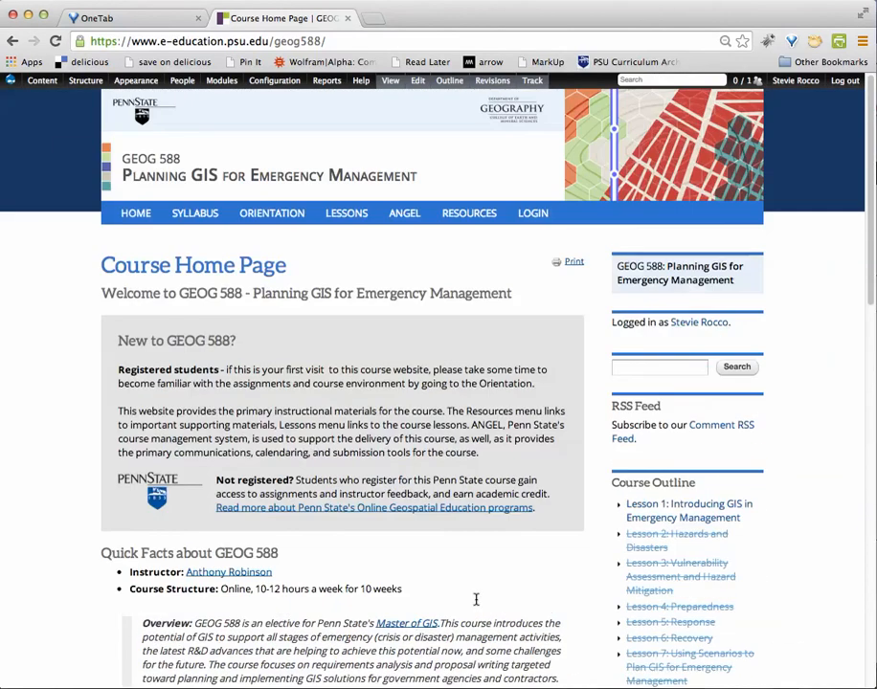